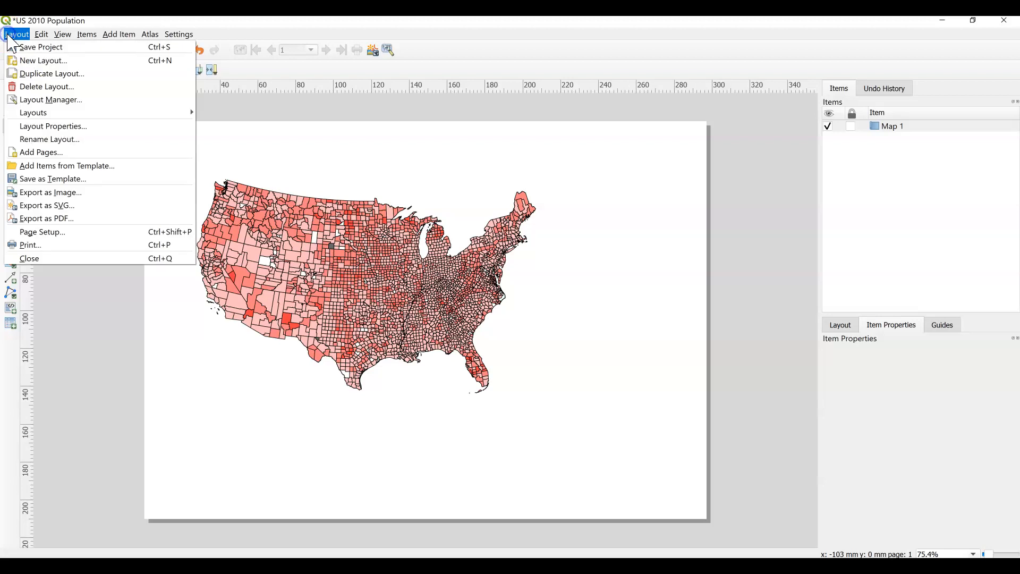
Add a label box spanning nearly the full page width above the map for the title.
click(541, 63)
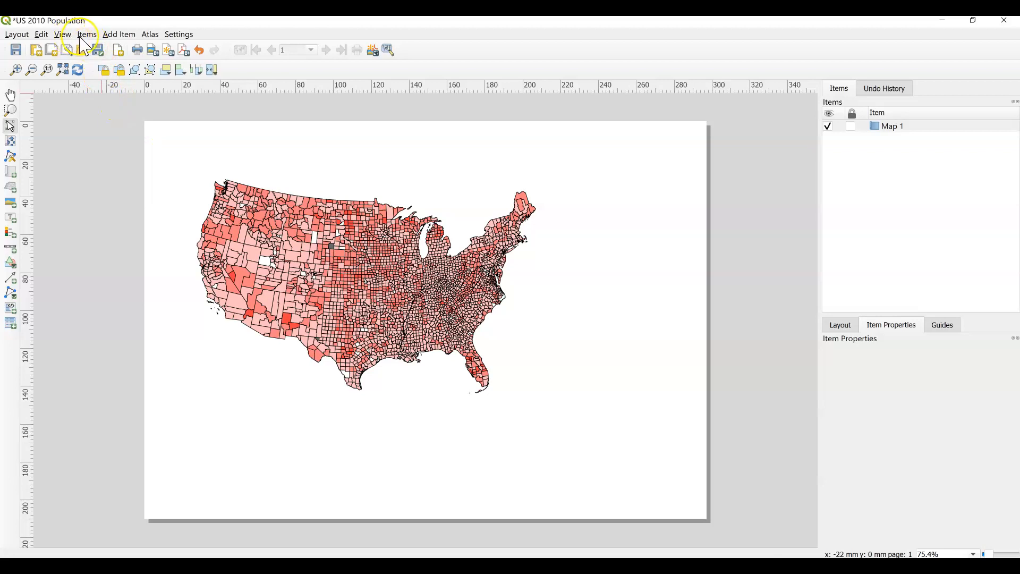
click(116, 34)
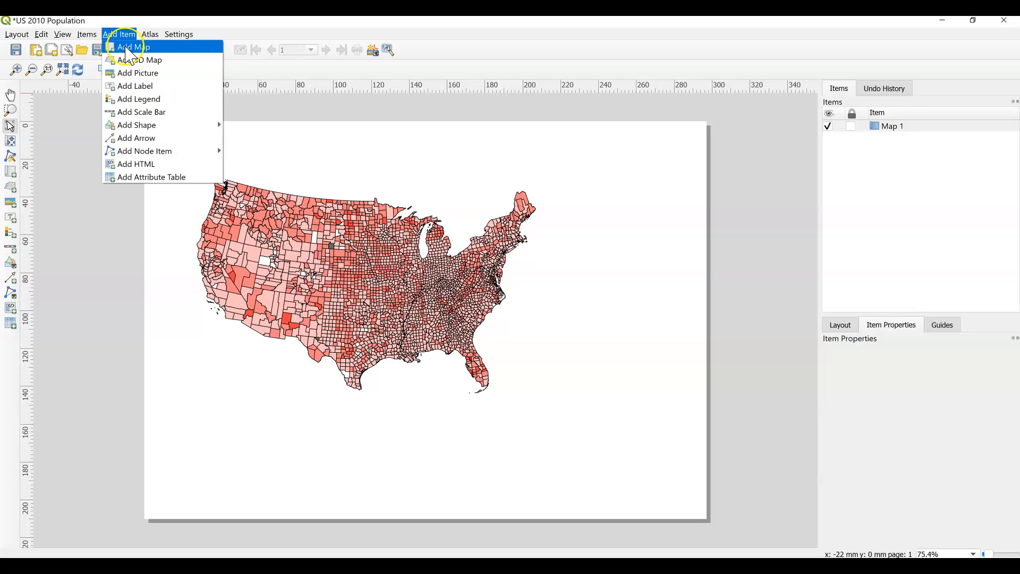
click(126, 86)
drag(154, 131, 691, 168)
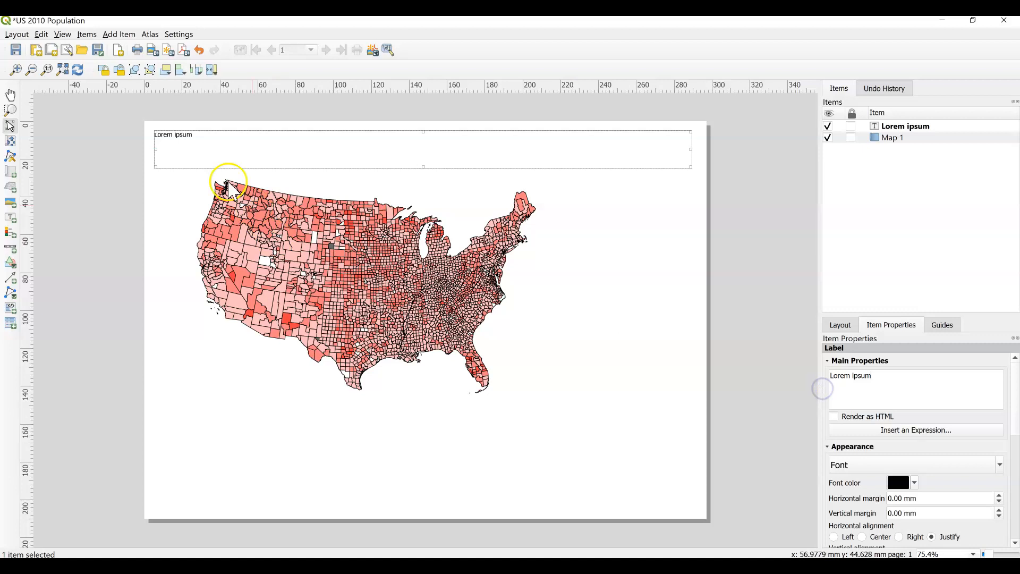
Replace the label's placeholder text with "U.S. Population Den".
right_click(213, 142)
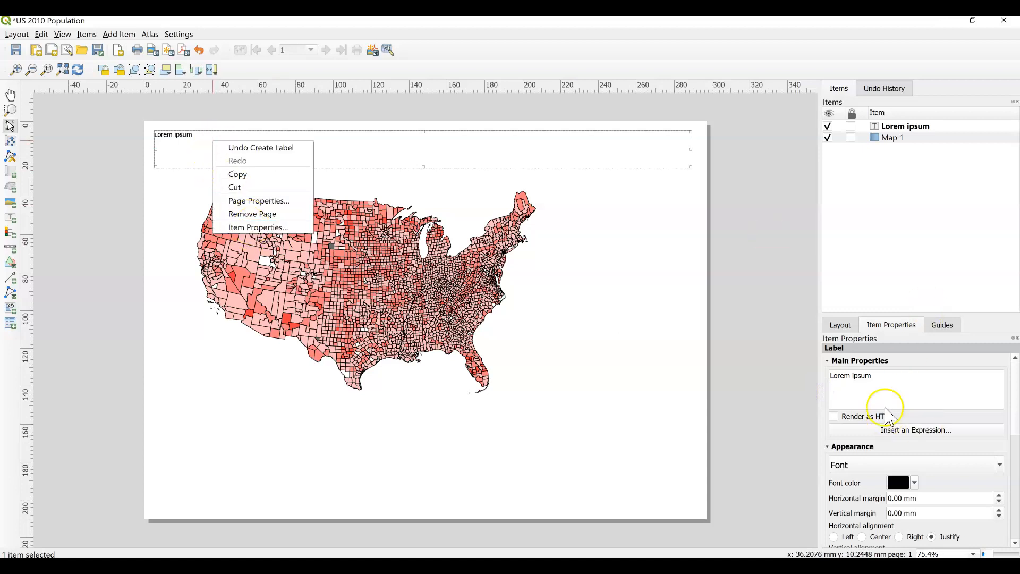
click(879, 387)
triple_click(858, 375)
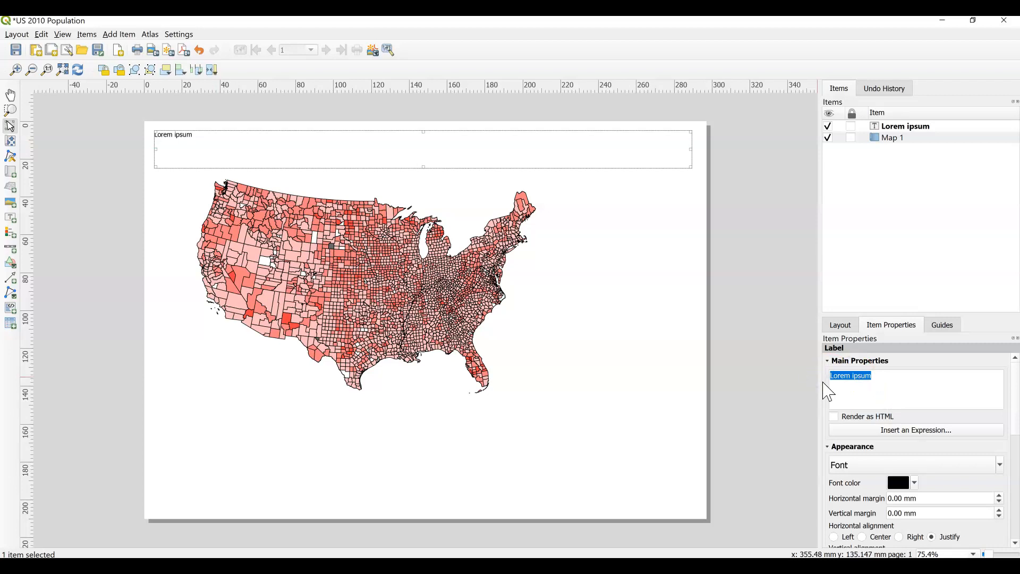
text(U.)
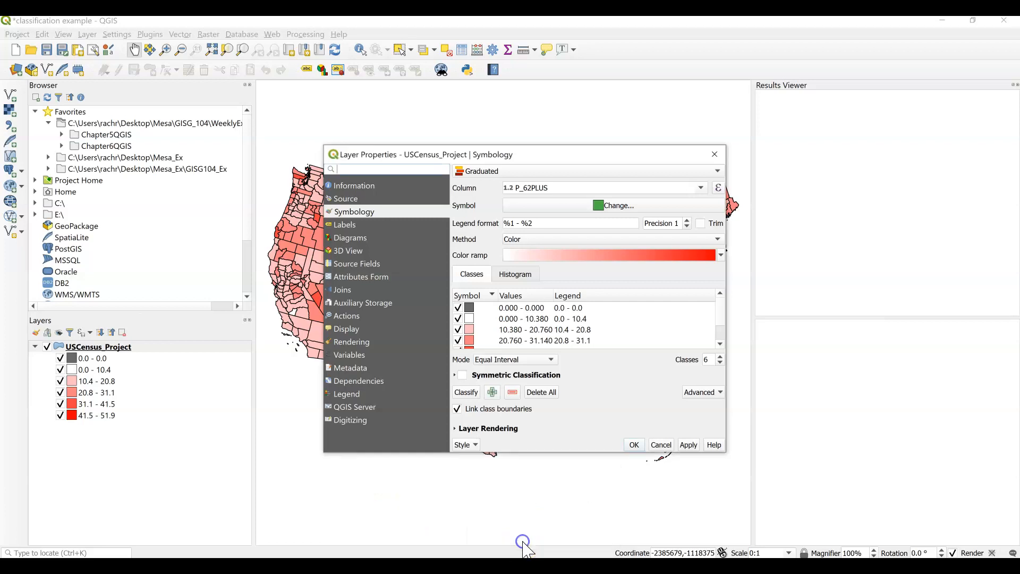
Check the column used in the USCensus_Project layer's symbology without changing it, and return to the US 2010 Population layout.
click(149, 458)
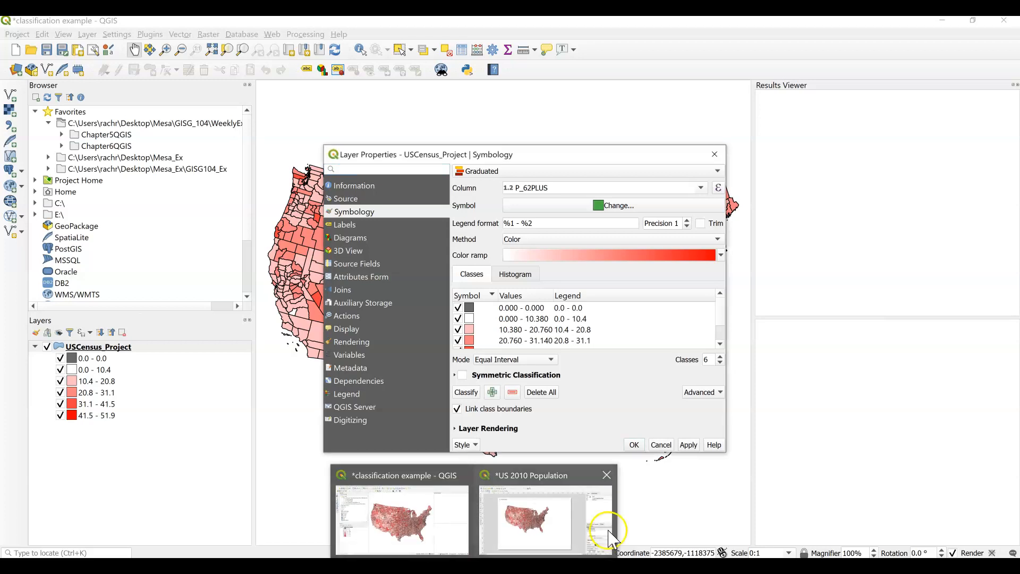
click(661, 446)
click(516, 523)
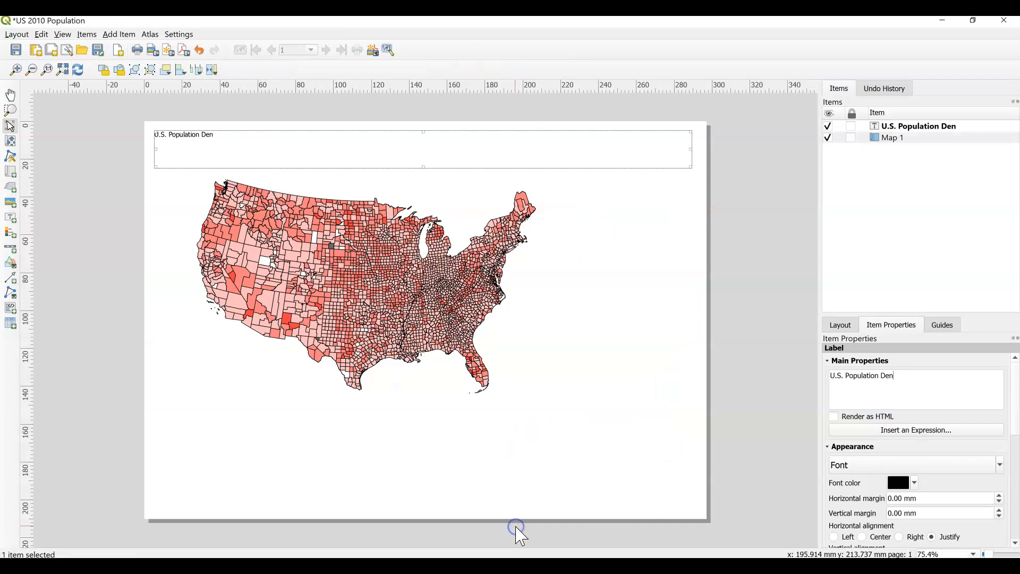
Reword the title label to "2010 U.S. Population 62 and older" with "(by county)" on a second line.
drag(931, 387, 844, 379)
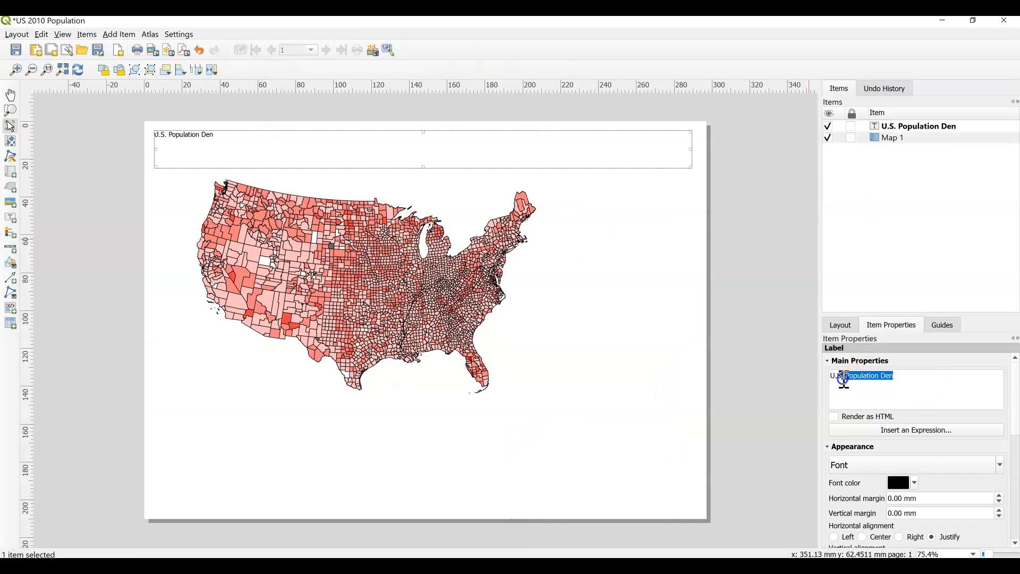
click(848, 381)
double_click(887, 378)
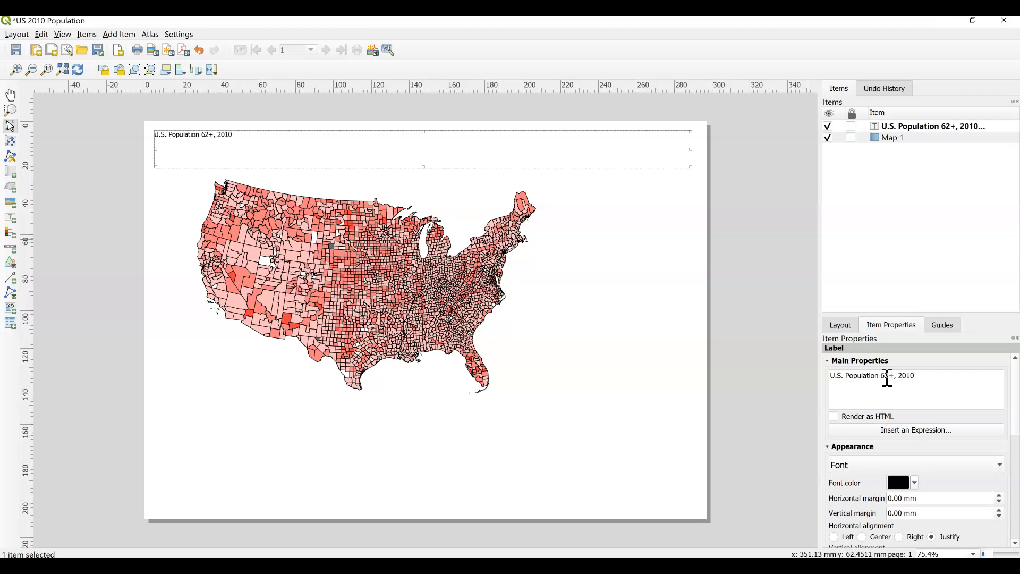
click(831, 378)
text(2010)
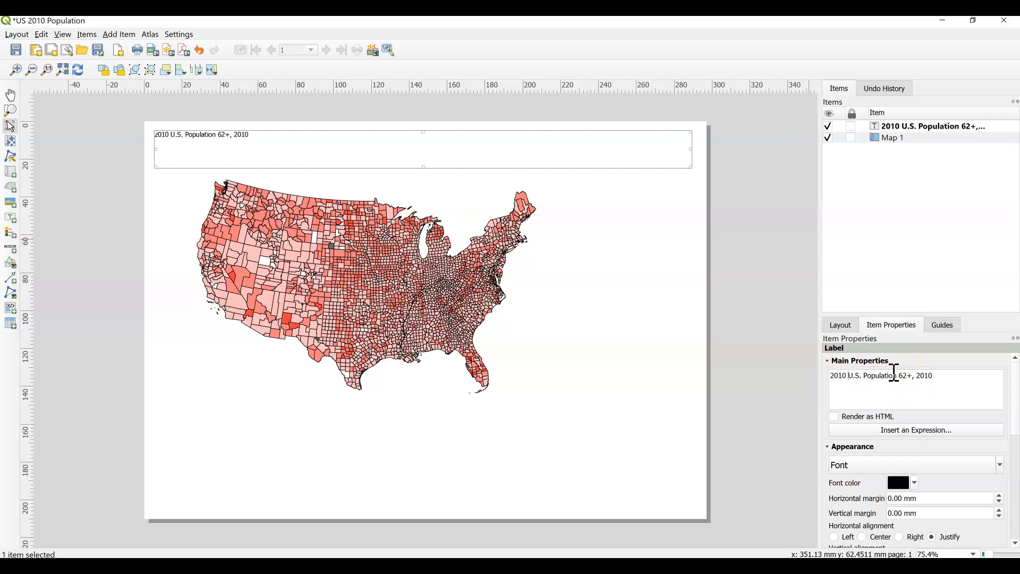
drag(922, 379, 940, 376)
text(and older)
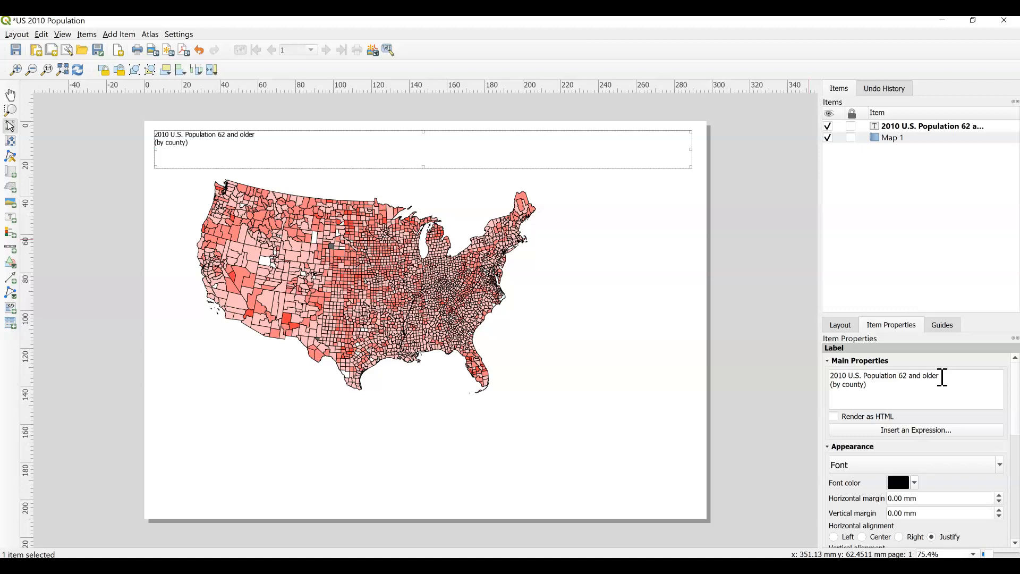
click(956, 466)
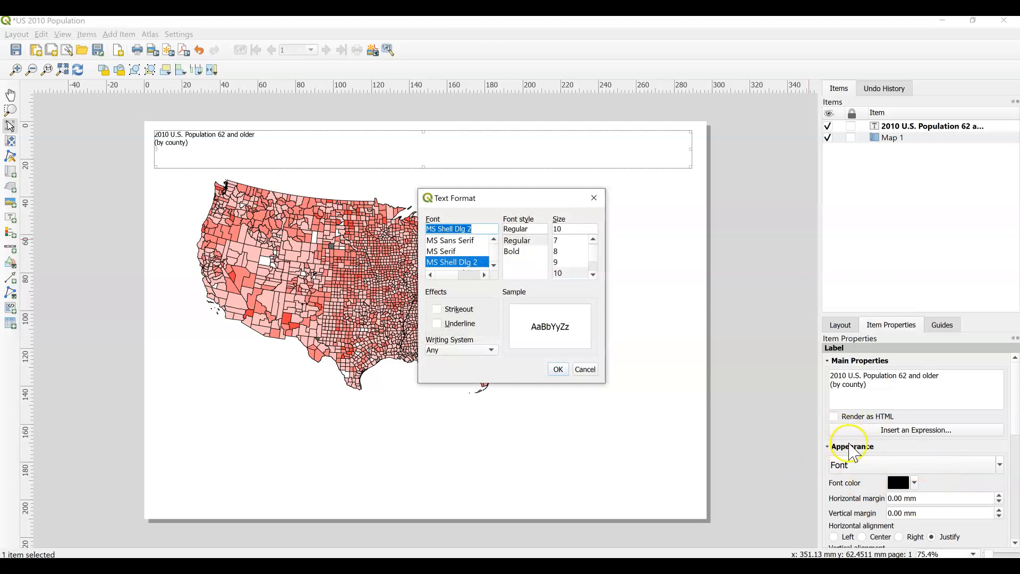
click(586, 369)
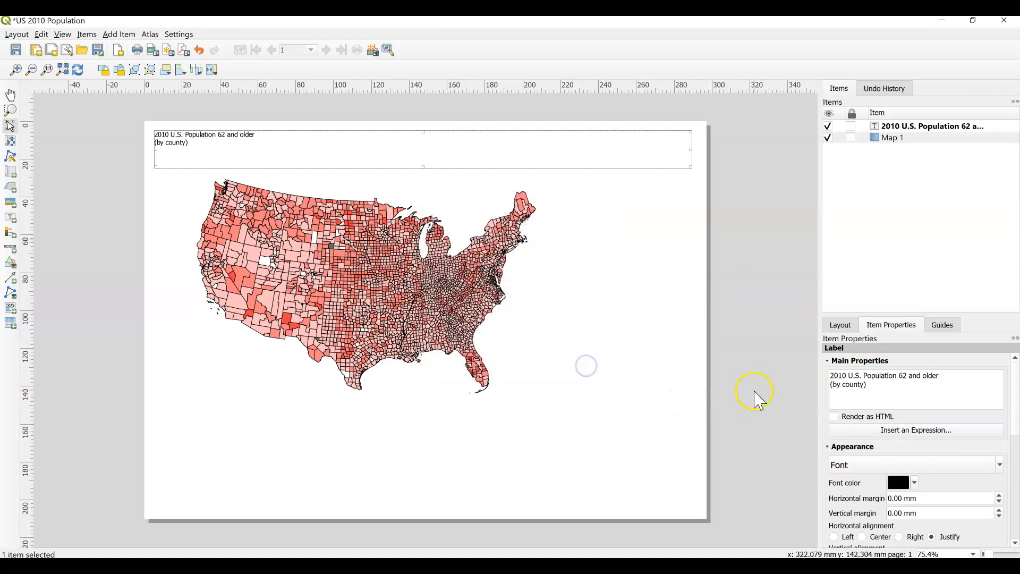
click(830, 447)
click(828, 447)
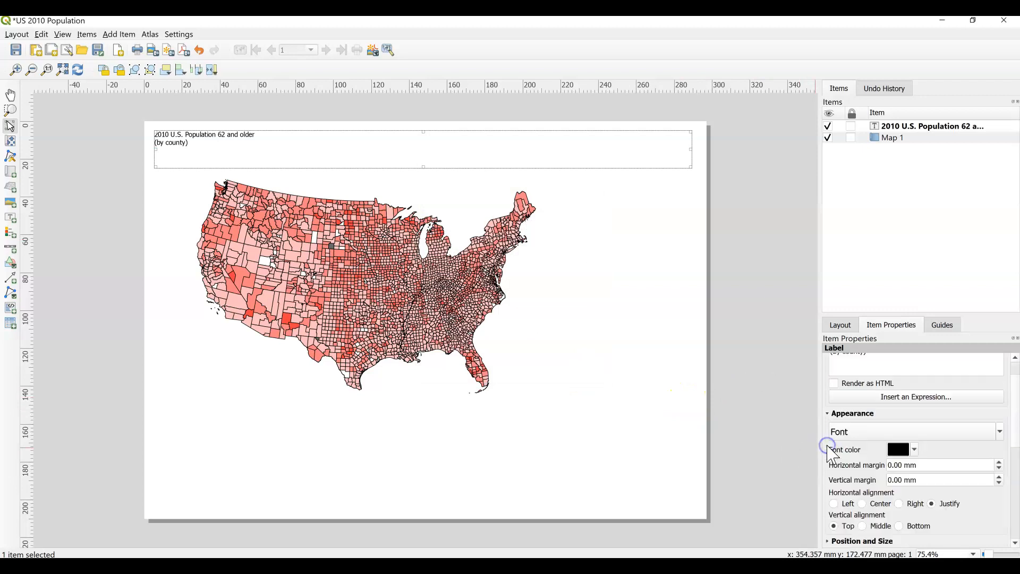
Set the title label's font to MS Serif, Normal style, size 13.
click(850, 429)
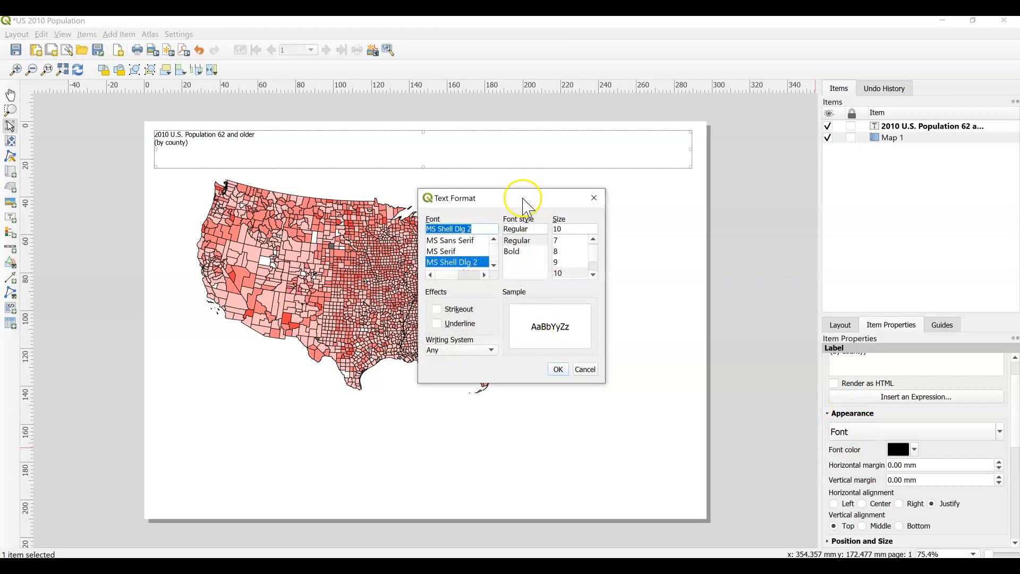
drag(521, 200, 382, 135)
drag(466, 249, 637, 264)
drag(444, 317, 457, 460)
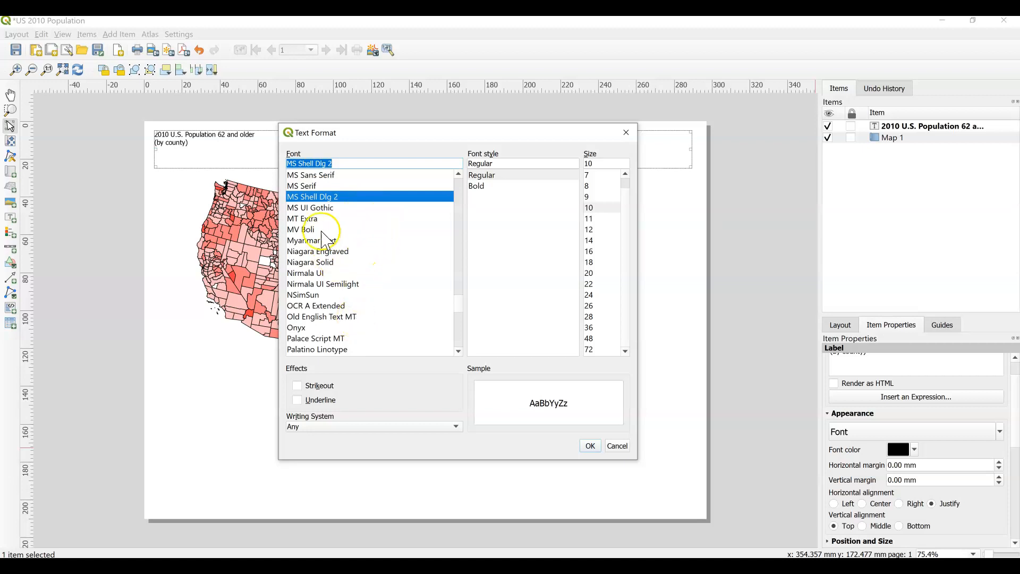
click(321, 219)
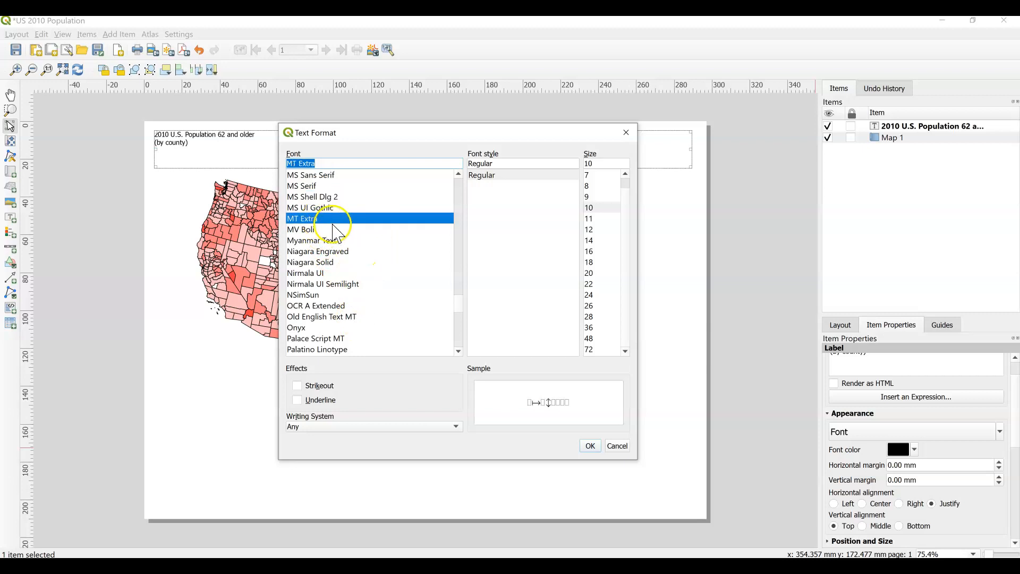
click(325, 232)
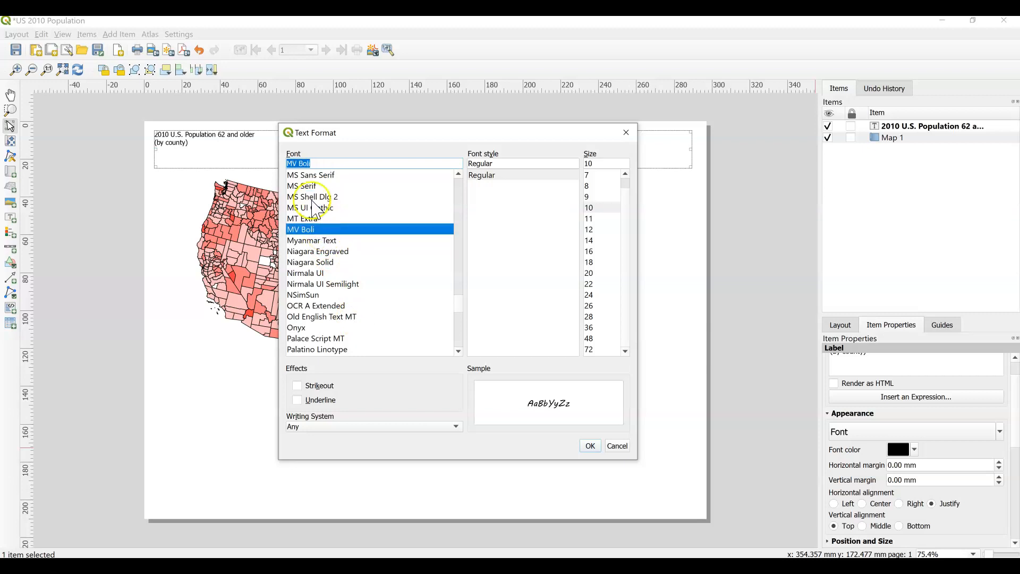
click(316, 185)
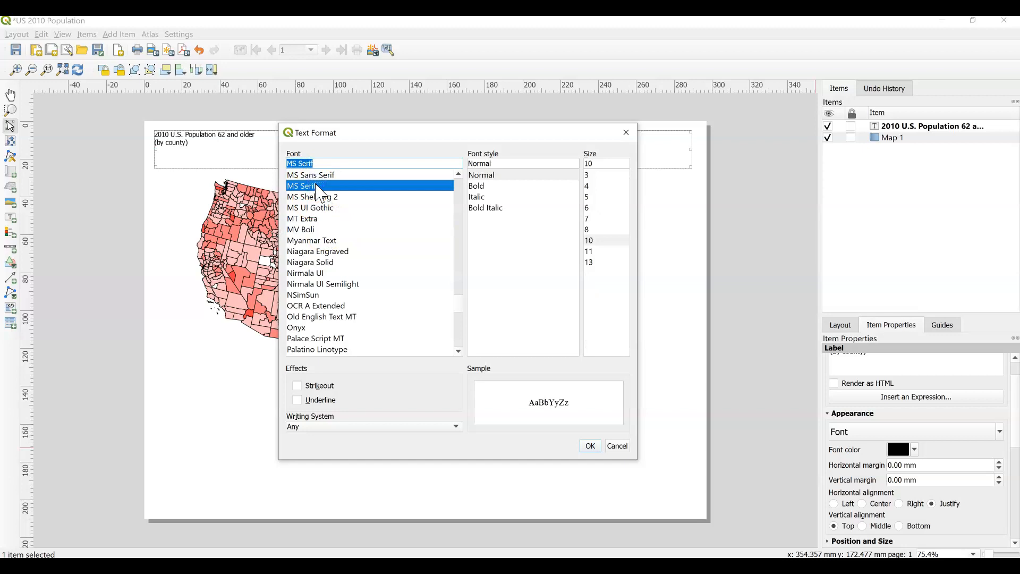
click(604, 263)
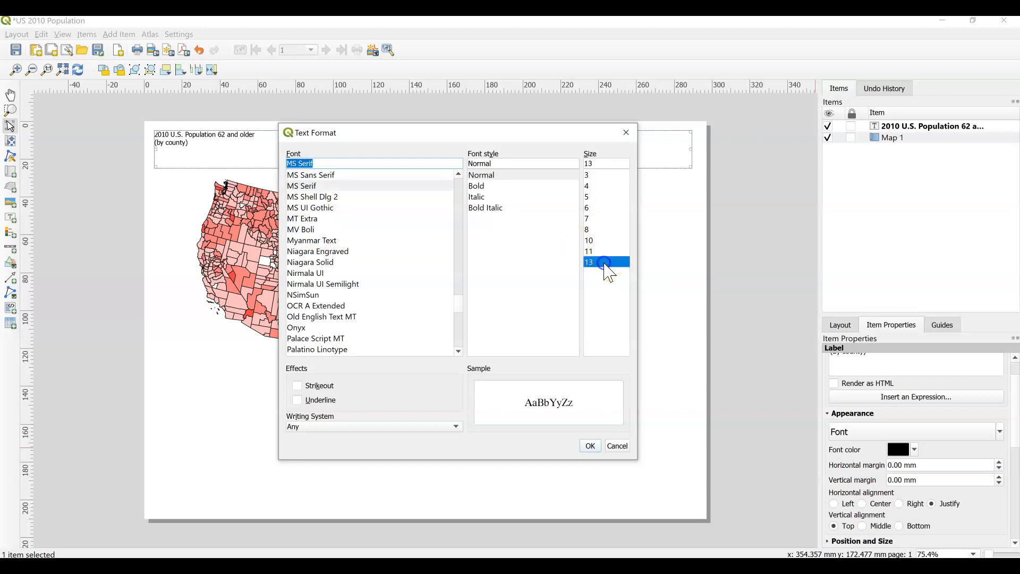
click(590, 445)
click(524, 386)
click(206, 153)
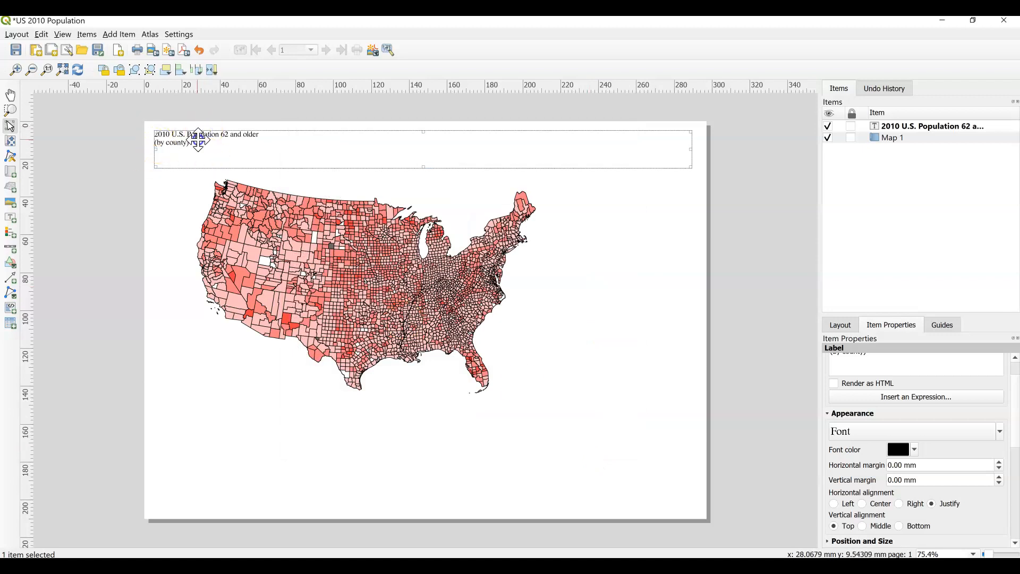
right_click(199, 140)
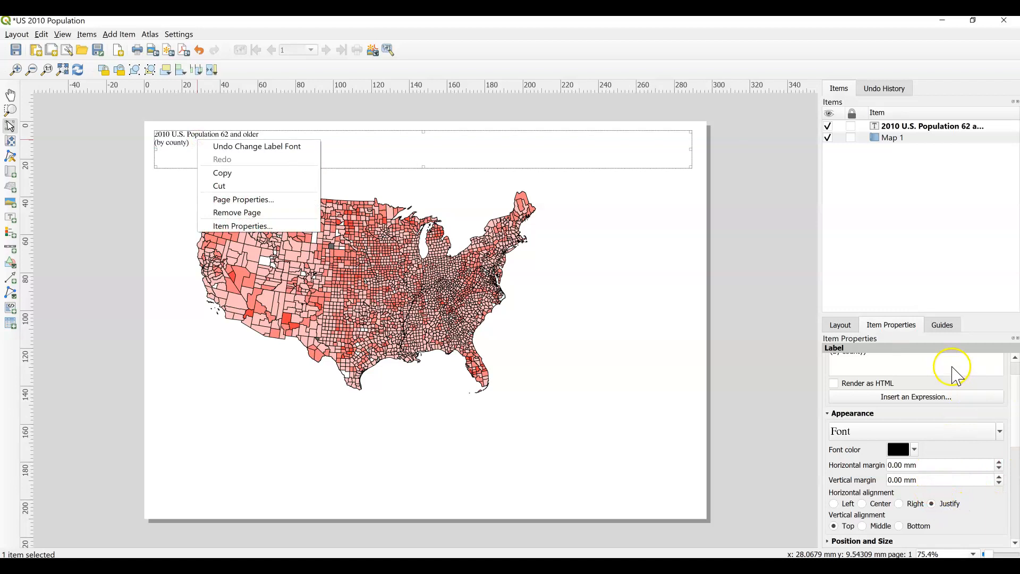
click(947, 441)
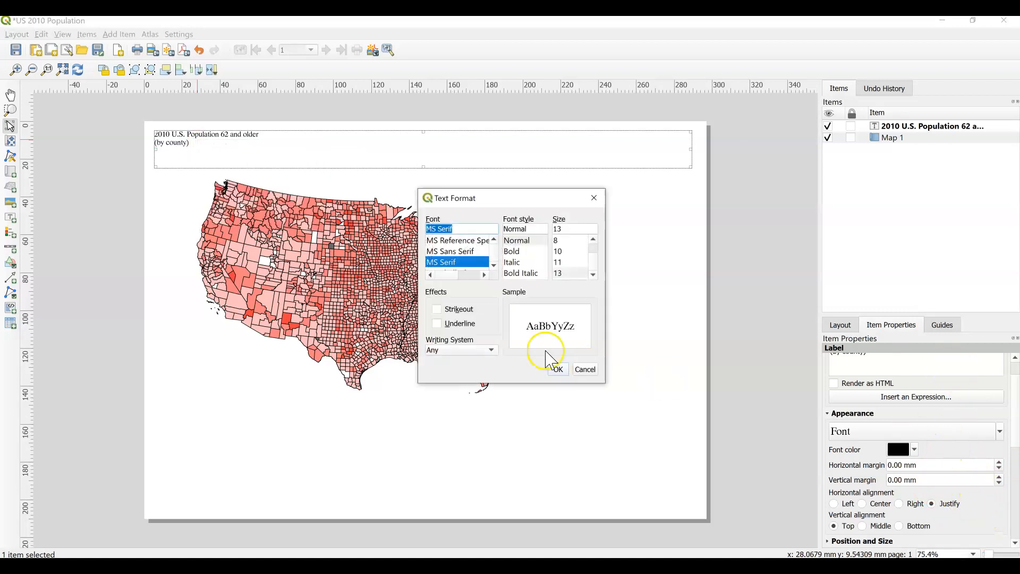
click(588, 366)
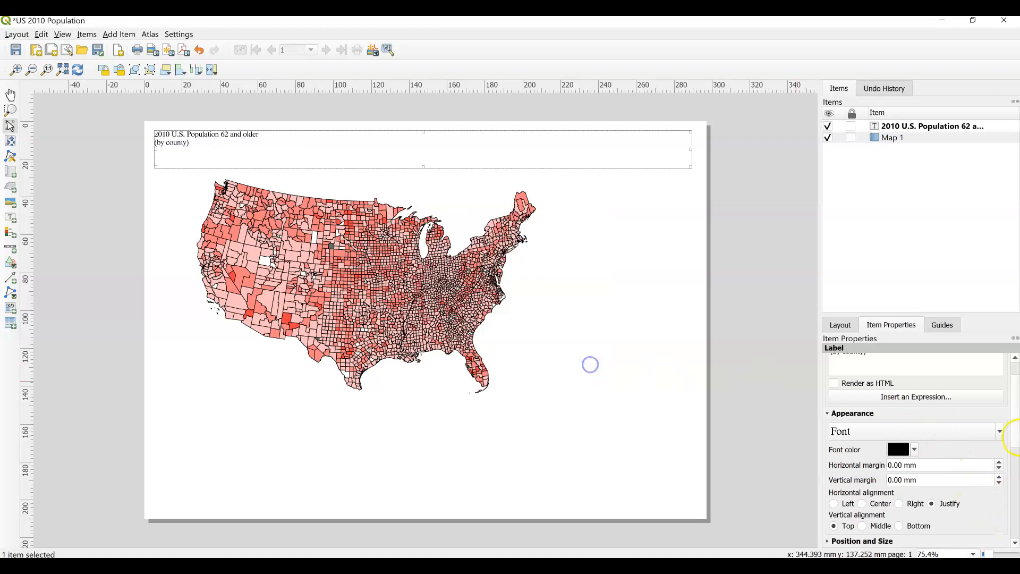
click(956, 432)
click(584, 369)
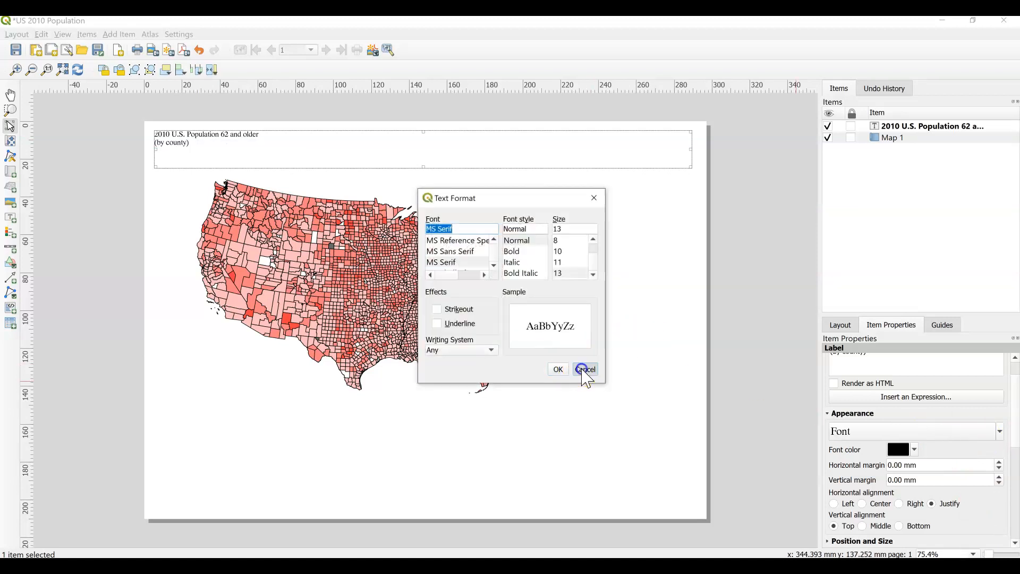
Try the standard red as the title label's font color and undo the color change.
click(914, 450)
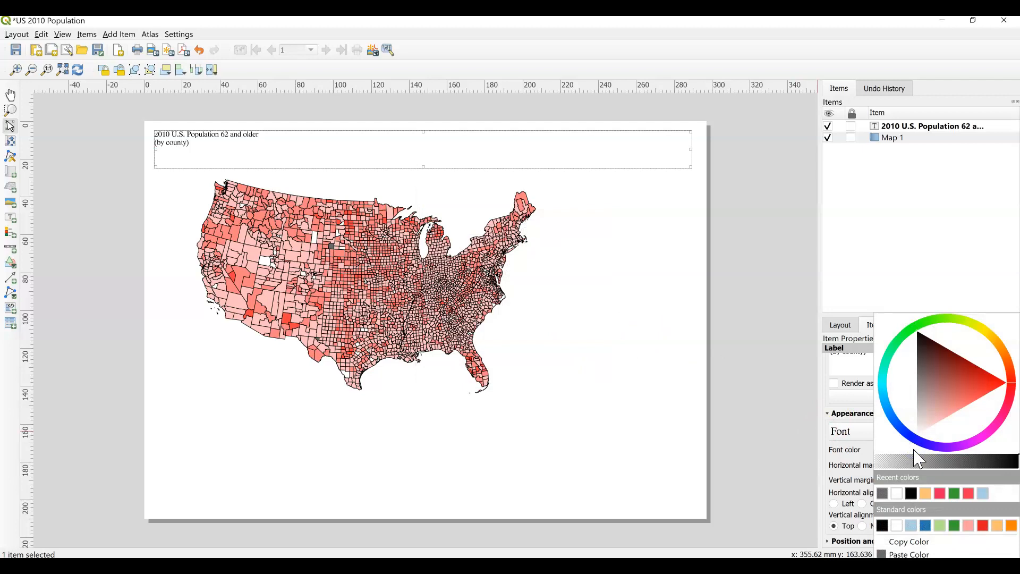
click(981, 525)
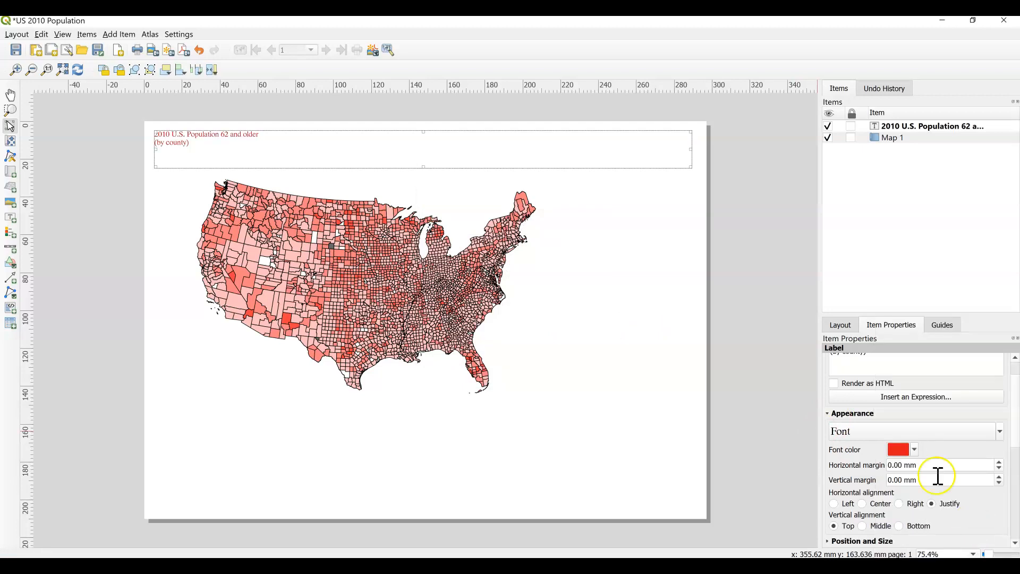
click(897, 449)
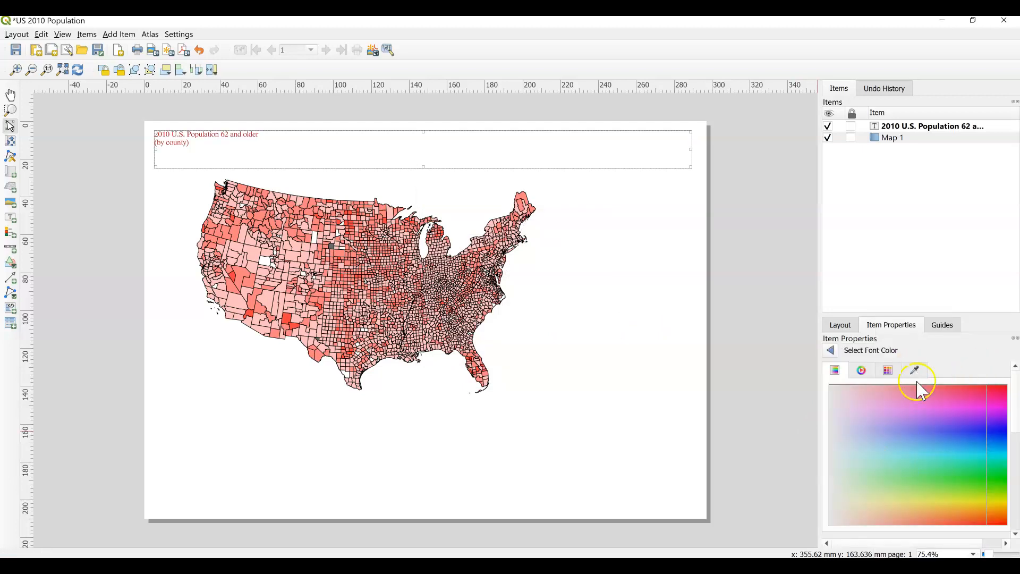
click(830, 351)
click(906, 457)
click(832, 350)
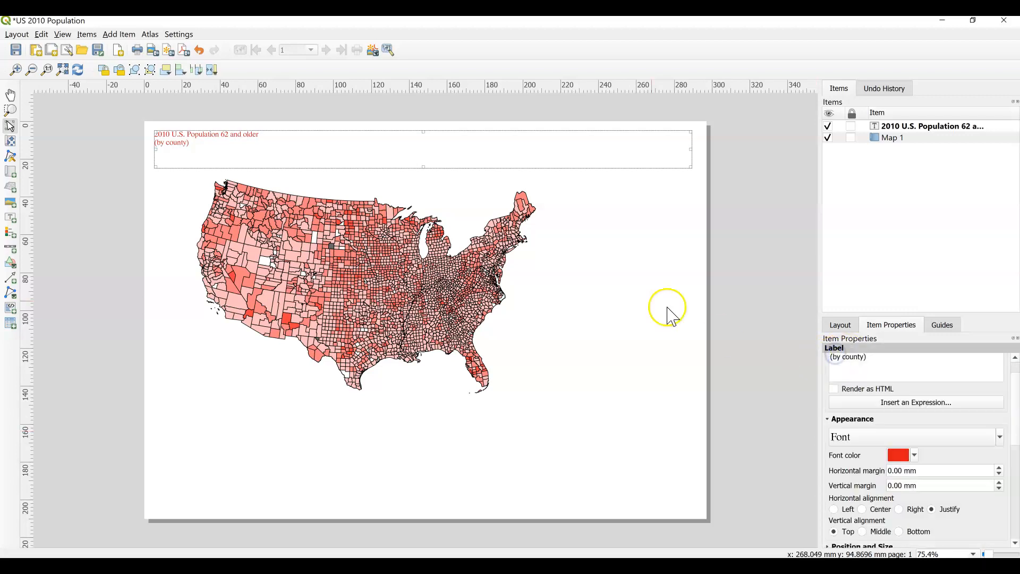
click(41, 35)
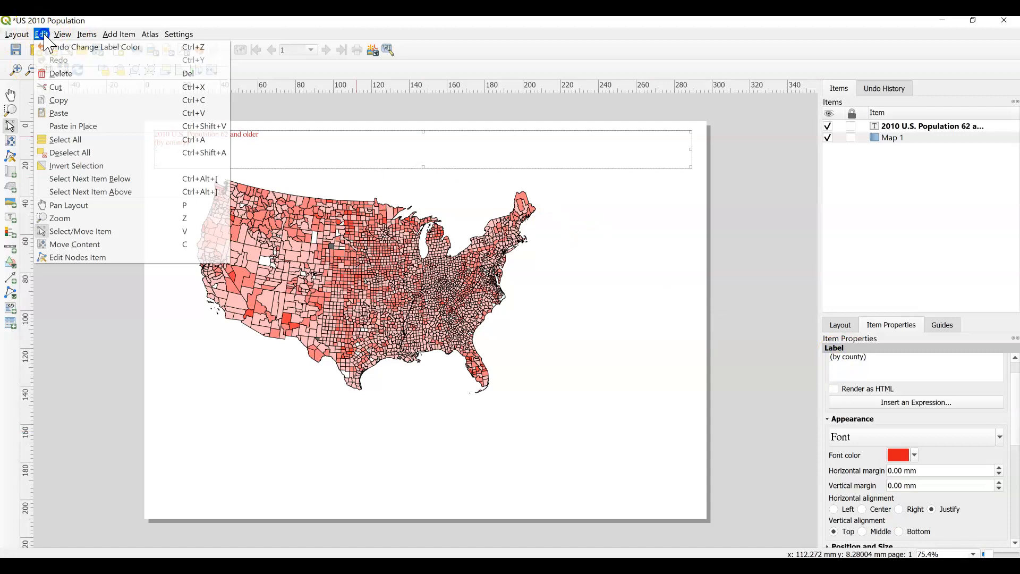
click(80, 47)
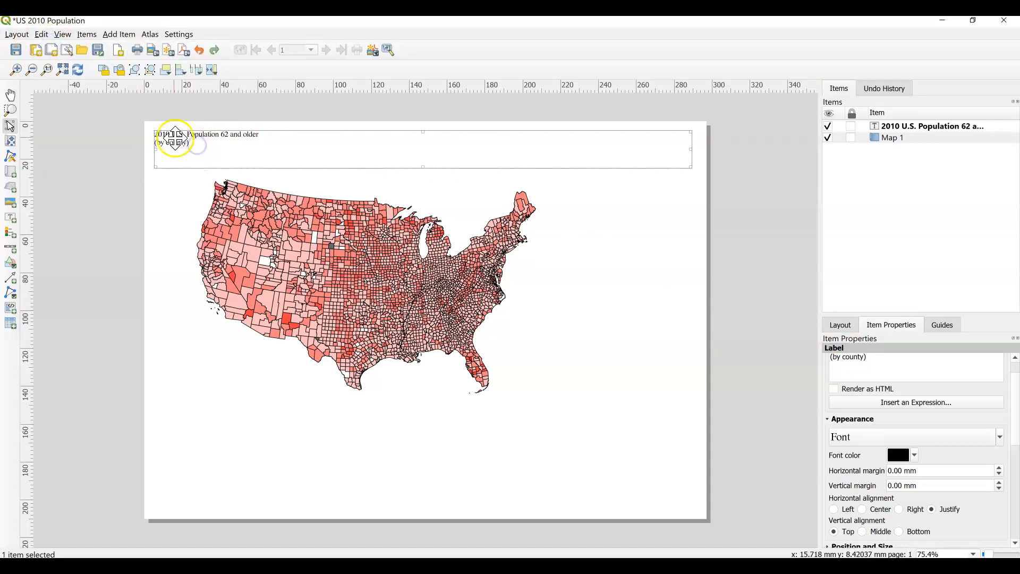
Set the title label's font to Arial, Regular style, size 48.
click(161, 135)
click(907, 362)
drag(908, 363, 831, 356)
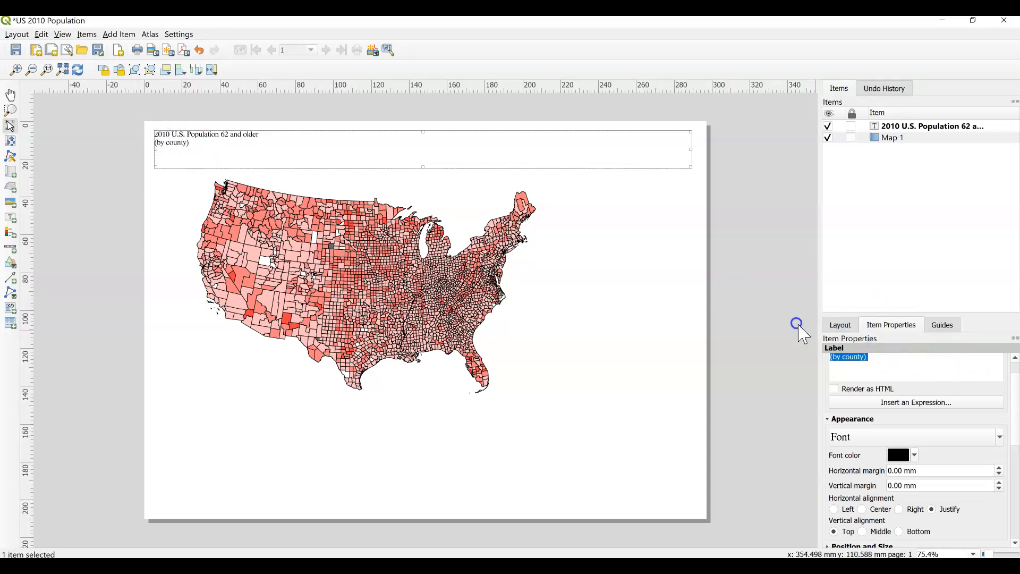
scroll(924, 387, up, 2)
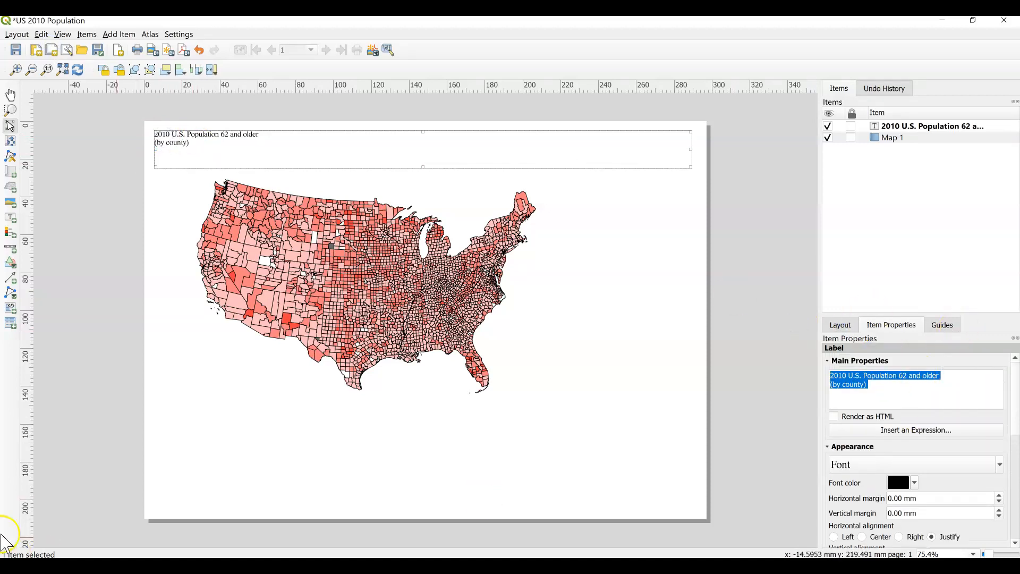
click(473, 565)
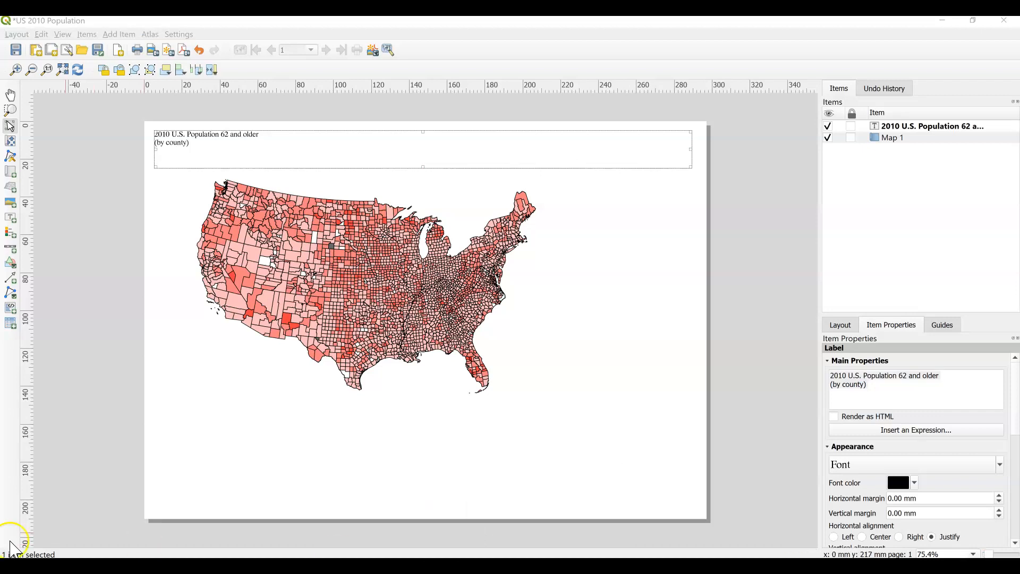
click(883, 467)
drag(410, 285, 183, 287)
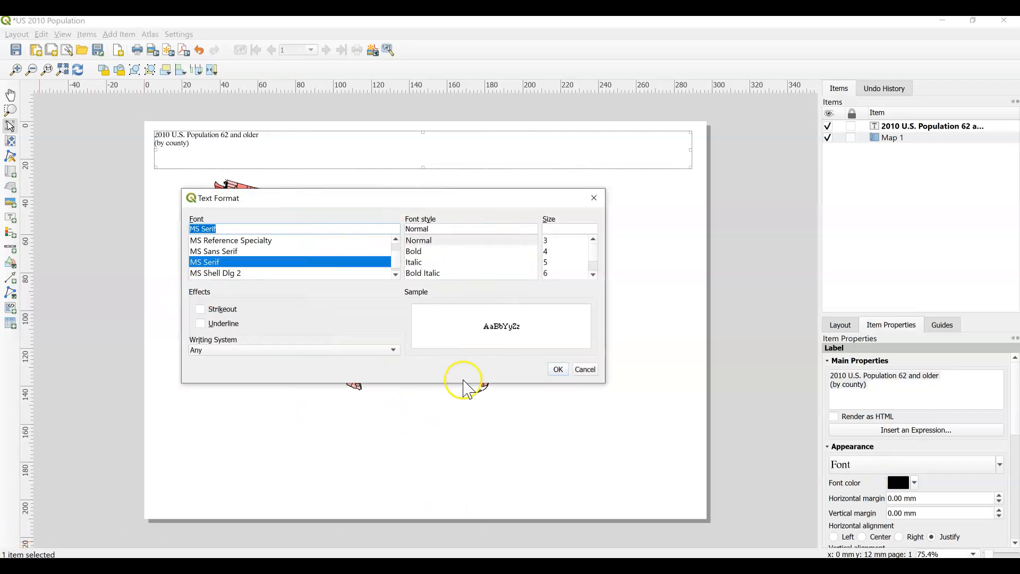
drag(473, 384, 474, 525)
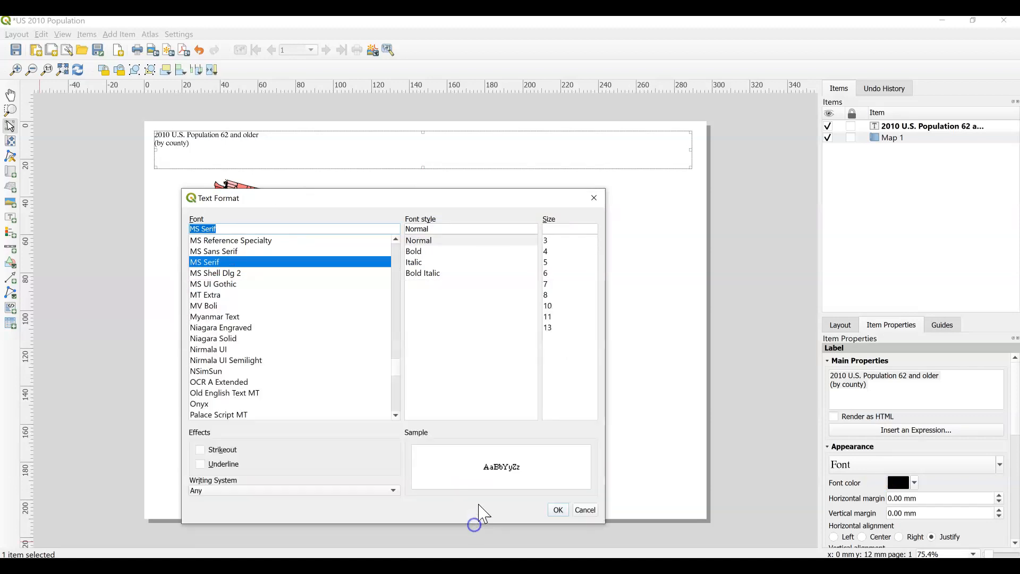
scroll(319, 311, up, 20)
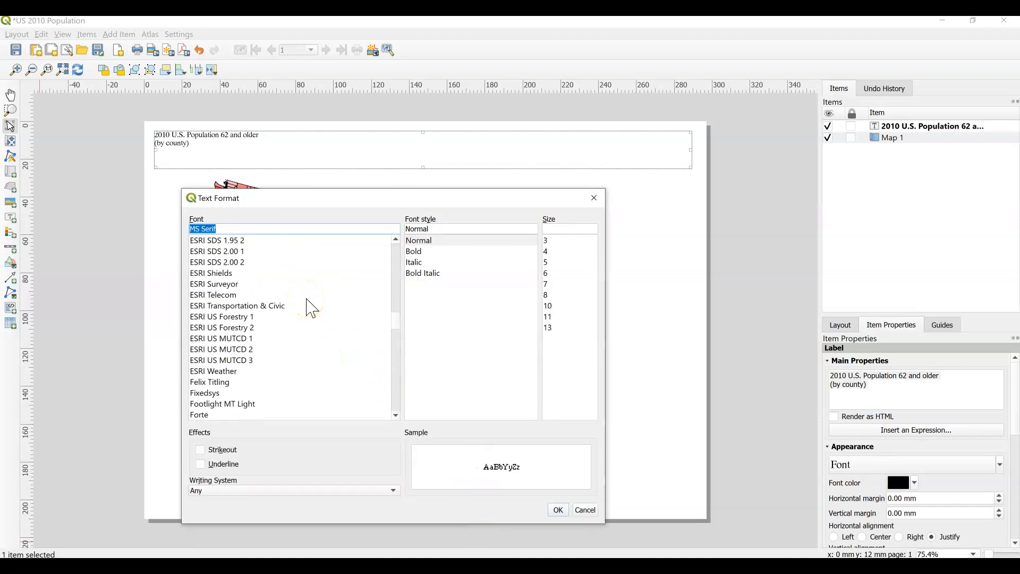
scroll(312, 308, up, 8)
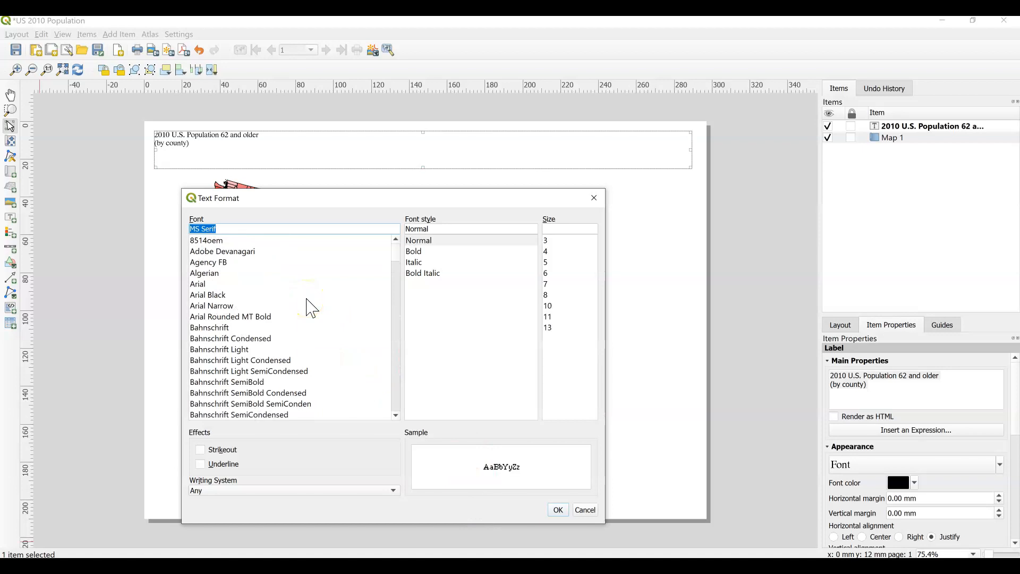
click(206, 285)
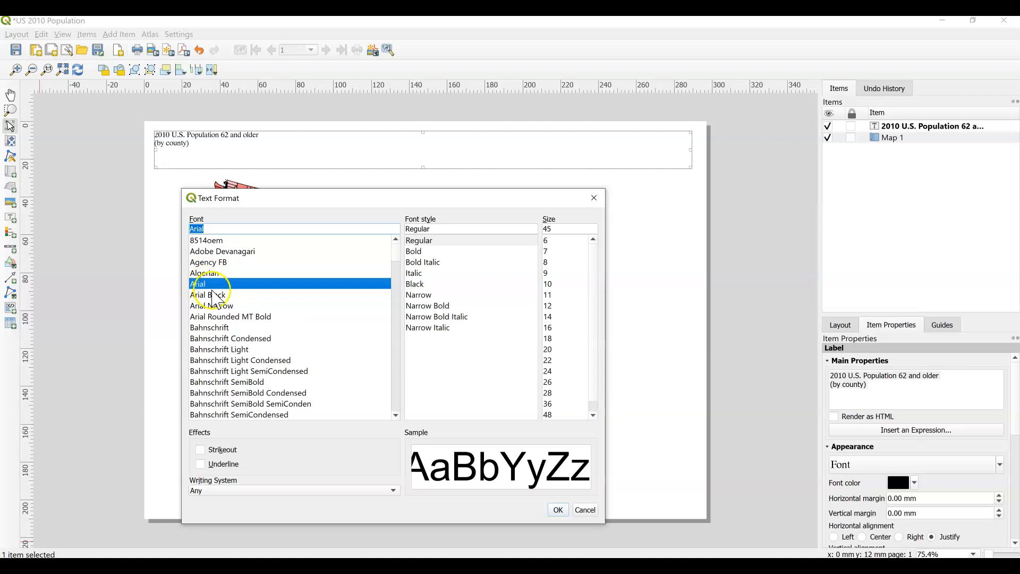
click(573, 416)
click(564, 511)
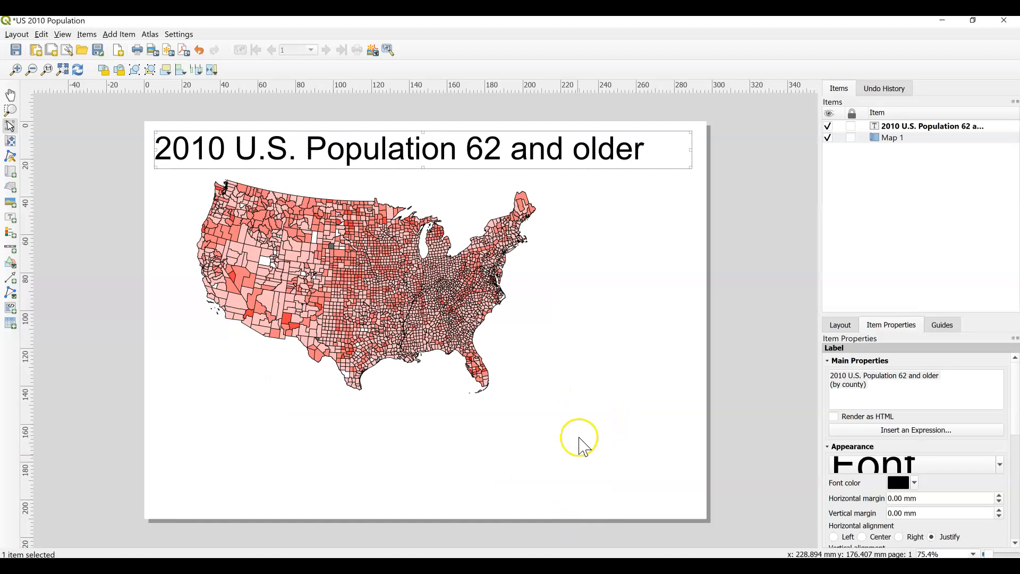
Extend the title label's frame downward to fit both text lines and set its font size to 36.
click(567, 151)
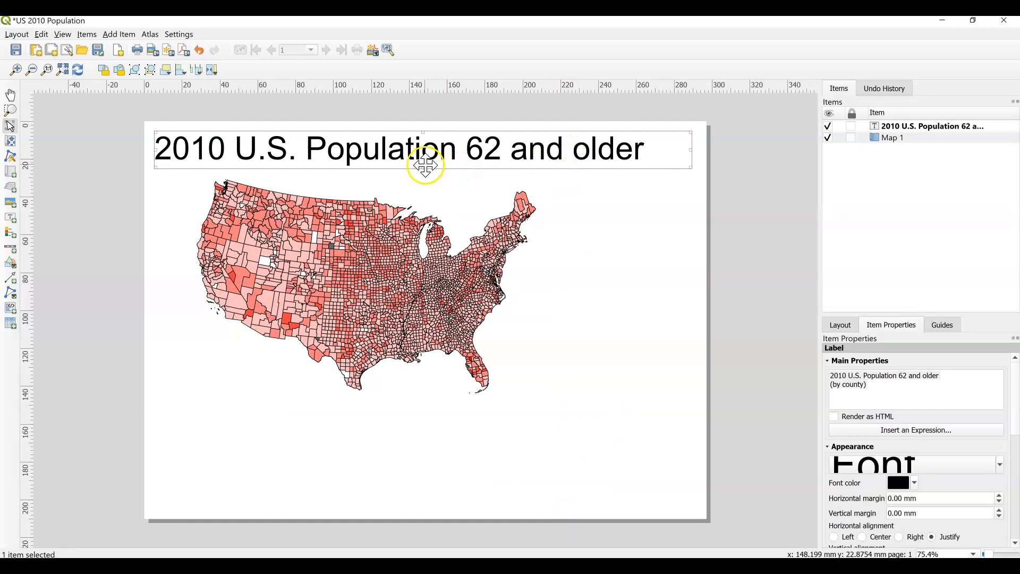
drag(423, 166, 429, 201)
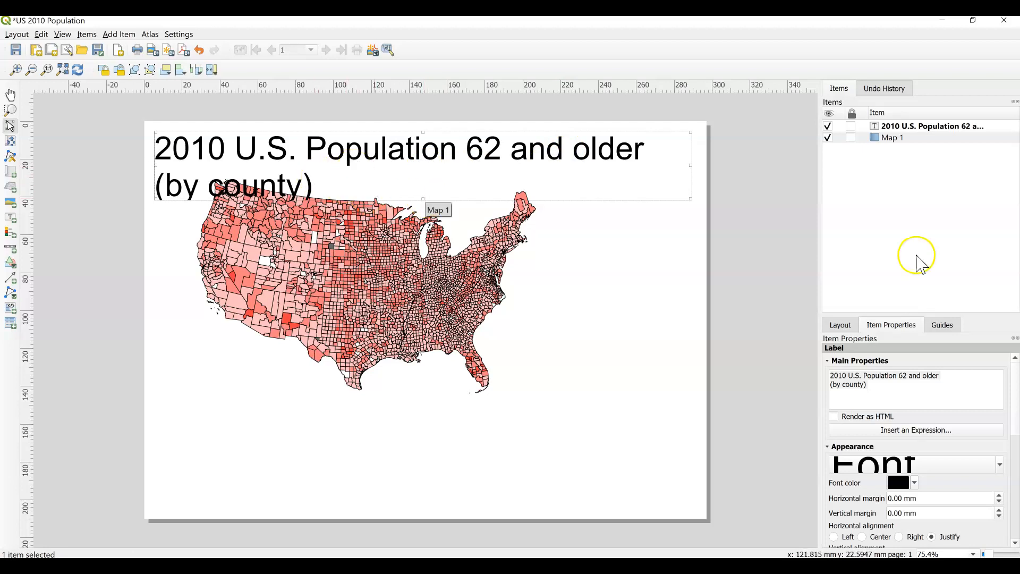
click(907, 387)
click(958, 465)
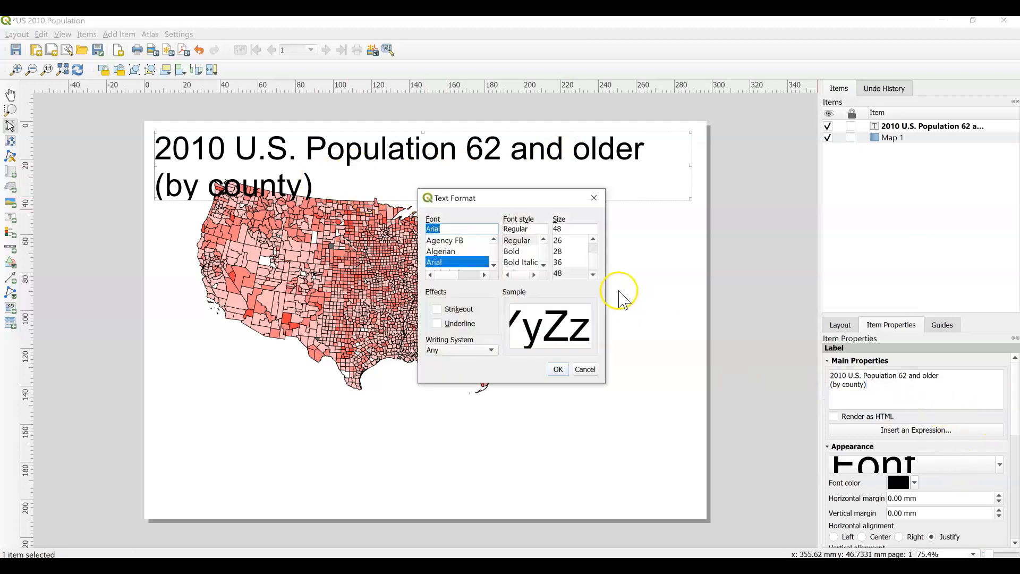
click(570, 262)
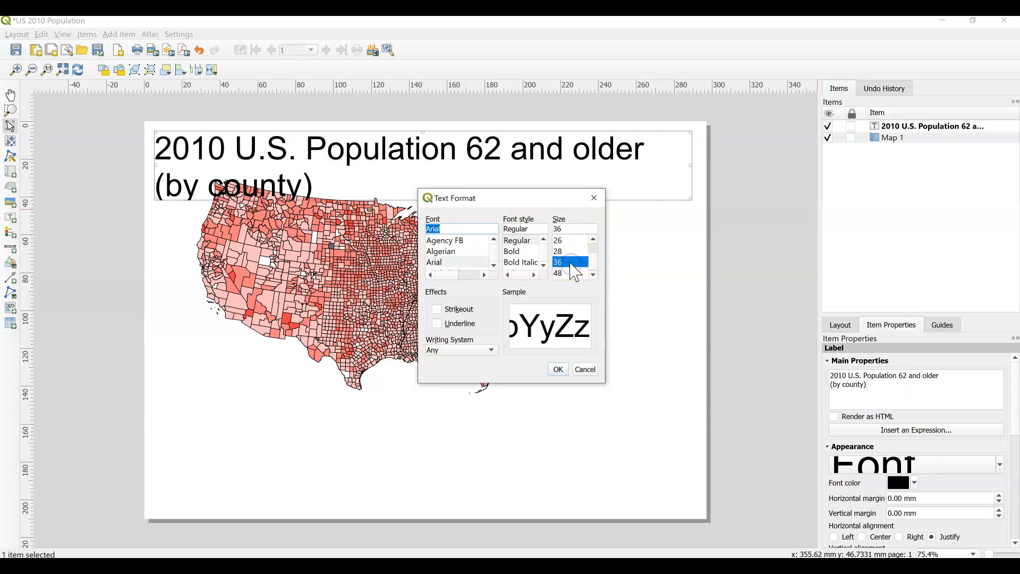
click(558, 369)
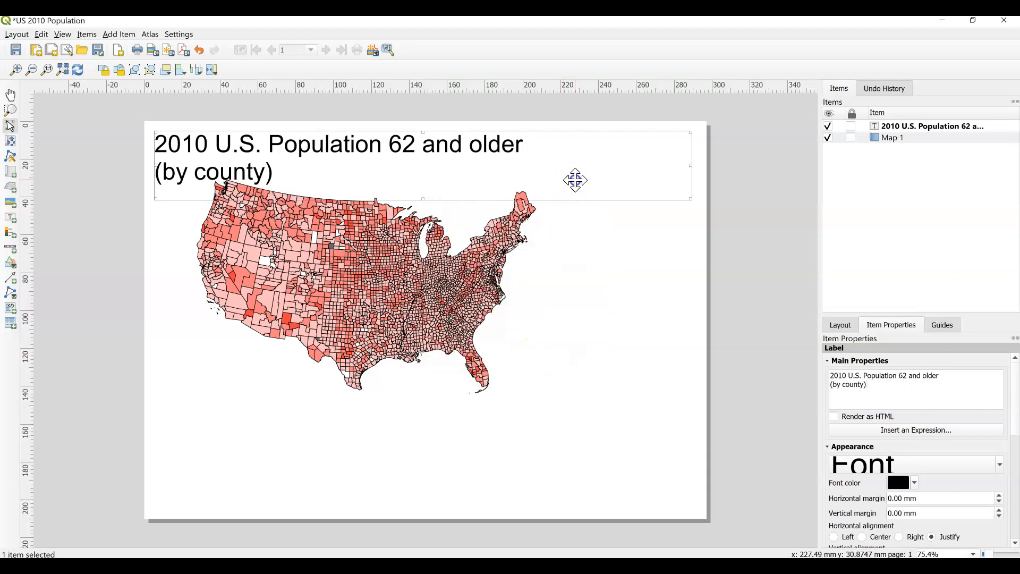
Move the map down and to the right, clear of the title, and center the title text horizontally.
drag(377, 276, 424, 298)
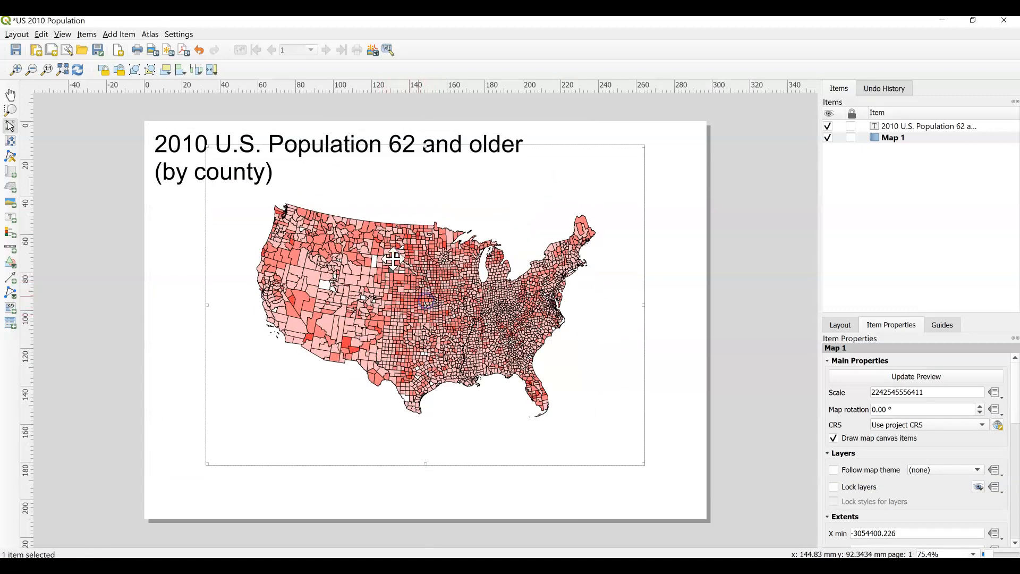
click(180, 173)
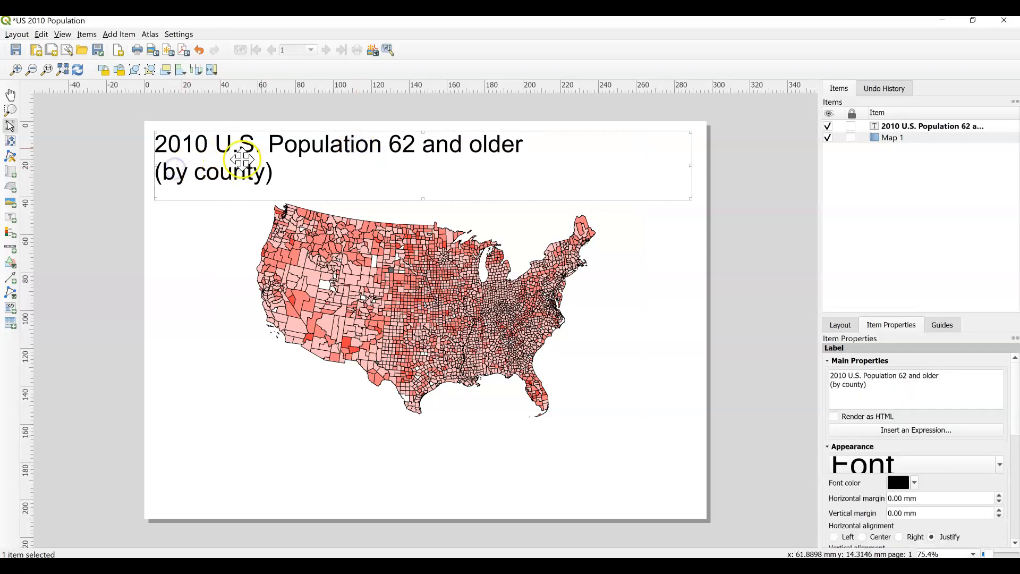
scroll(872, 524, down, 1)
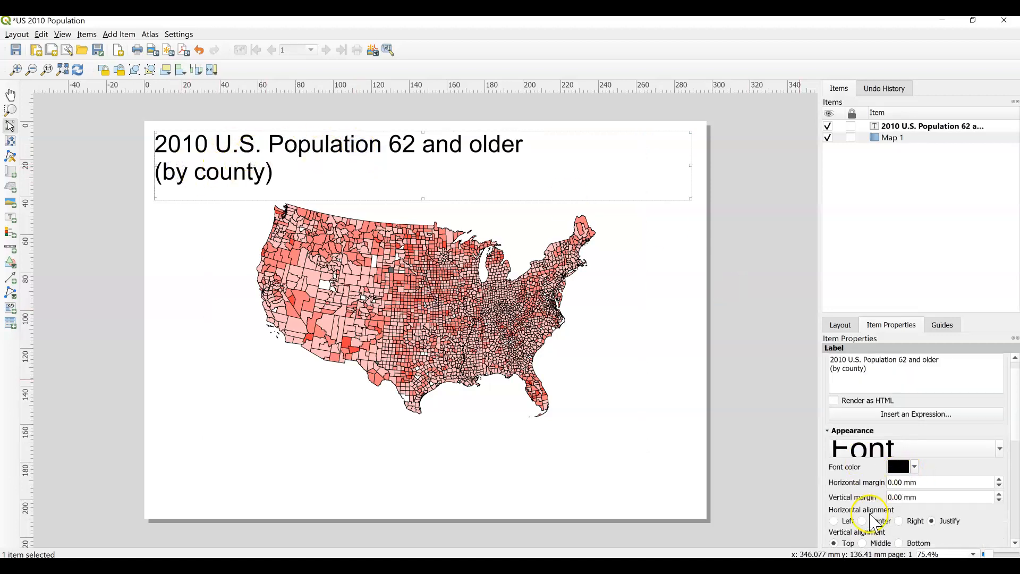
scroll(873, 528, down, 2)
click(873, 492)
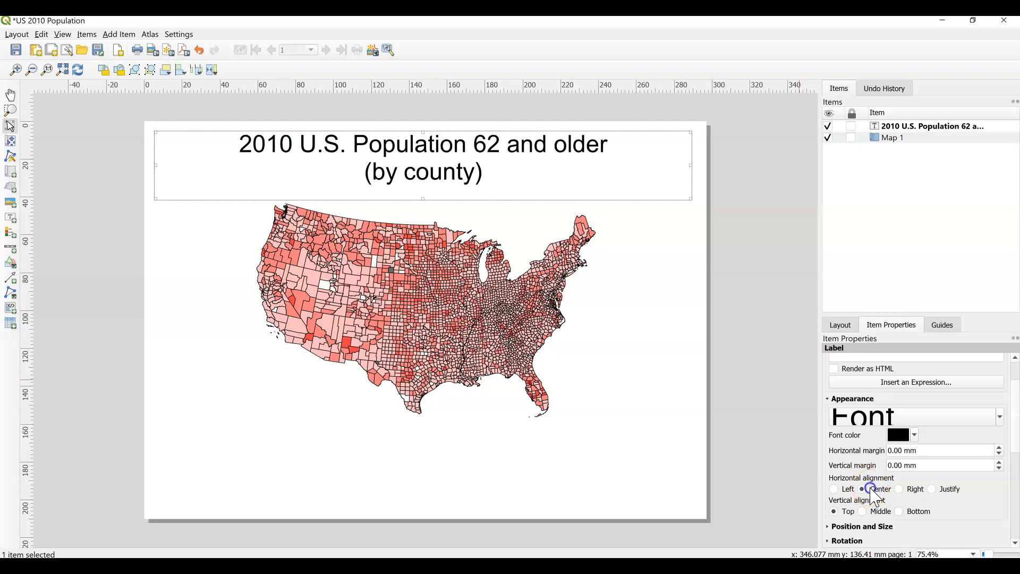
Try the Middle and Bottom vertical alignments on the title label and return it to Top.
click(875, 512)
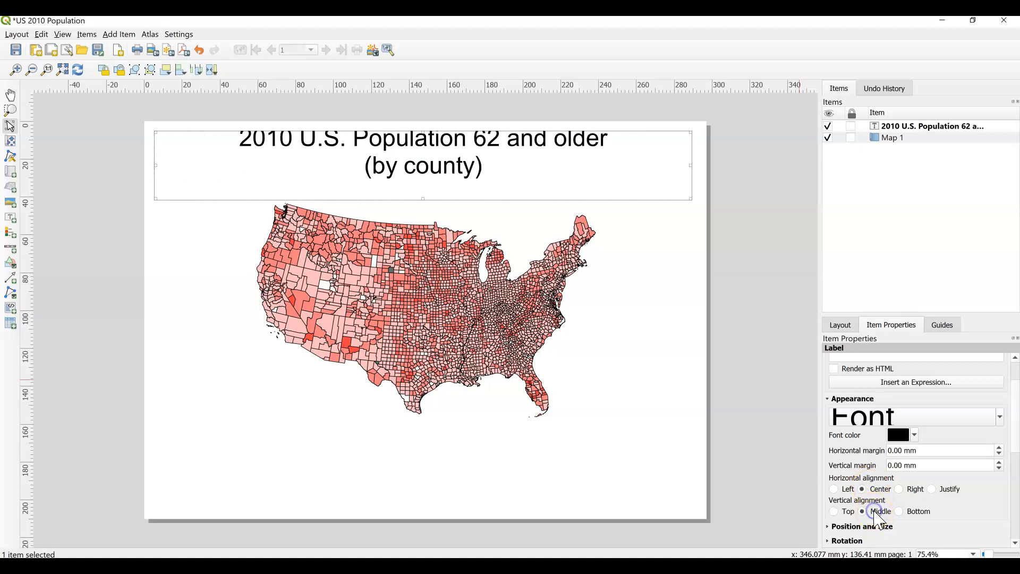
click(835, 512)
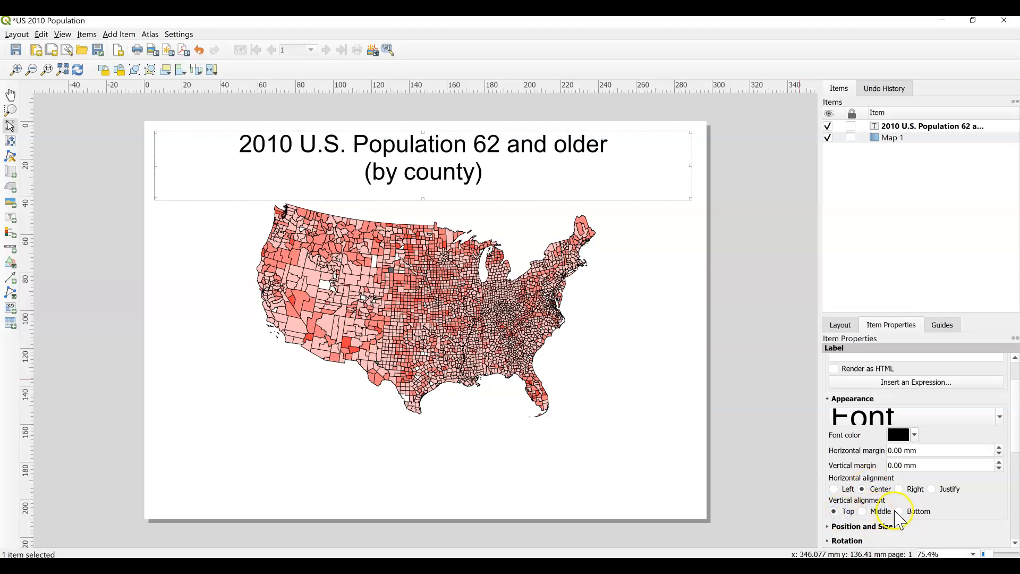
click(899, 512)
click(850, 513)
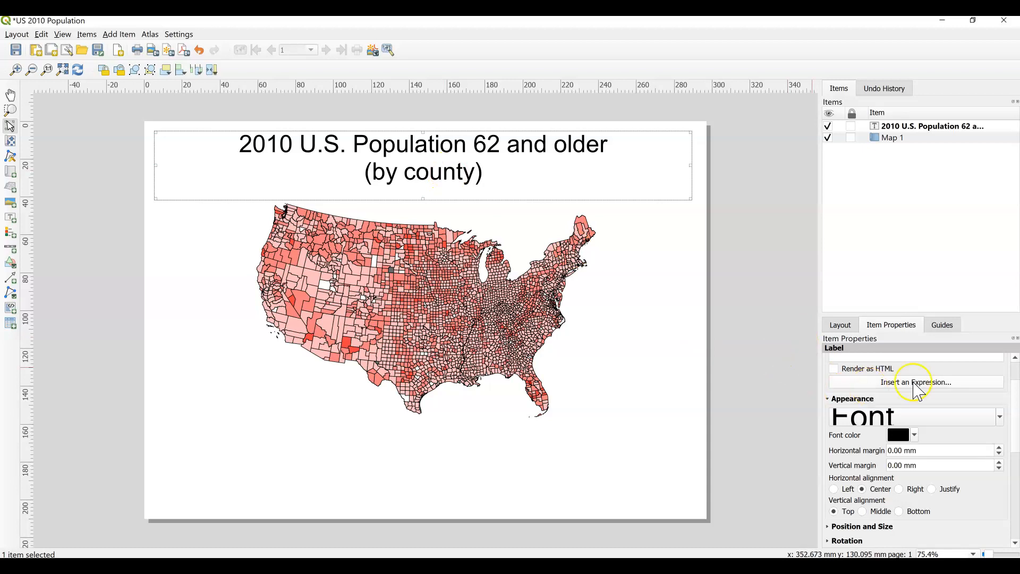
Remove the "(by county)" line from the title label and shrink its frame to fit the single remaining line.
scroll(877, 390, up, 2)
drag(887, 392, 827, 383)
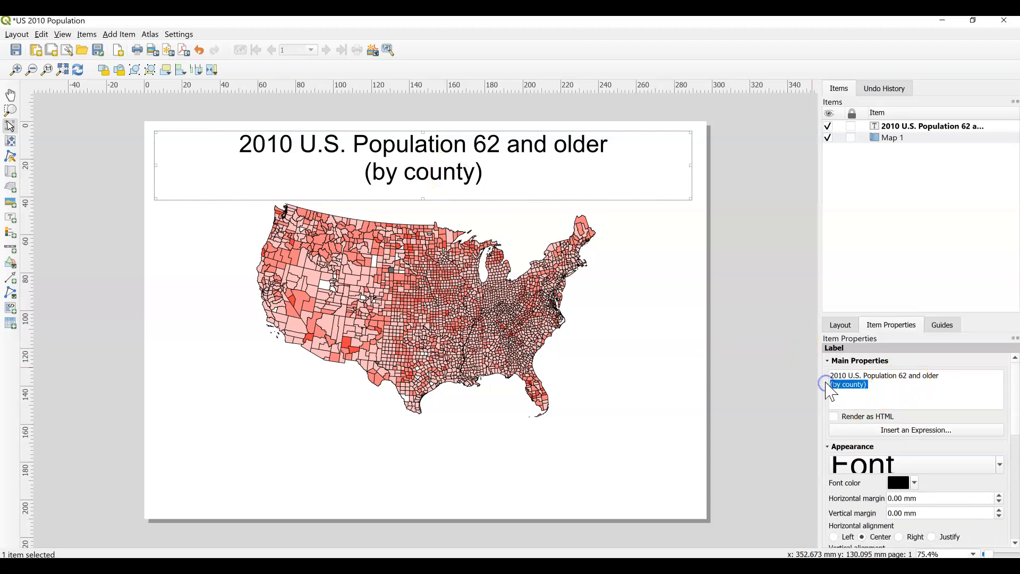
key(BackSpace)
click(935, 376)
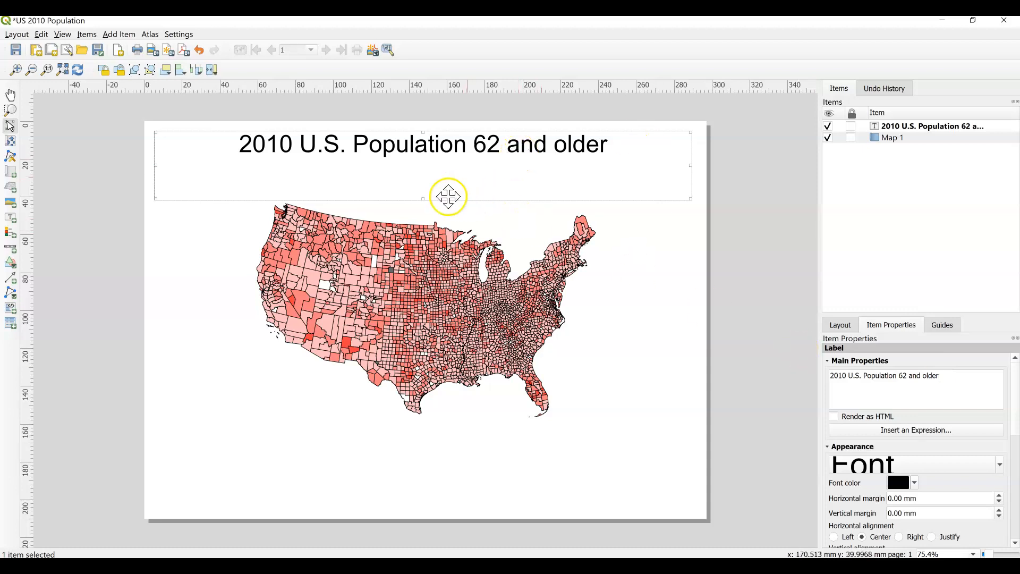
drag(422, 199, 433, 159)
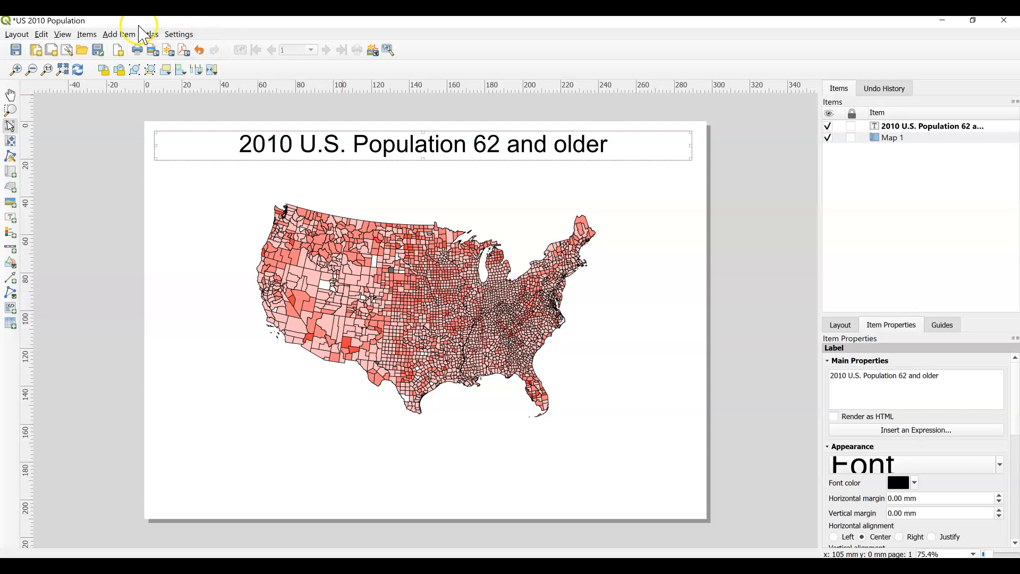
Add a second label directly below the title, above the map, with the text "by County".
click(128, 34)
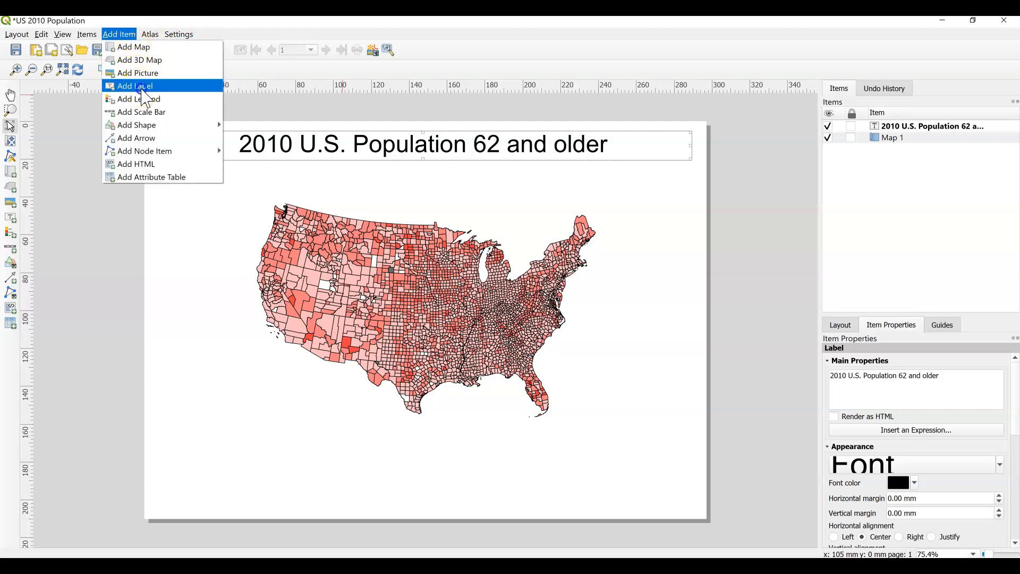
click(142, 87)
drag(320, 159, 513, 181)
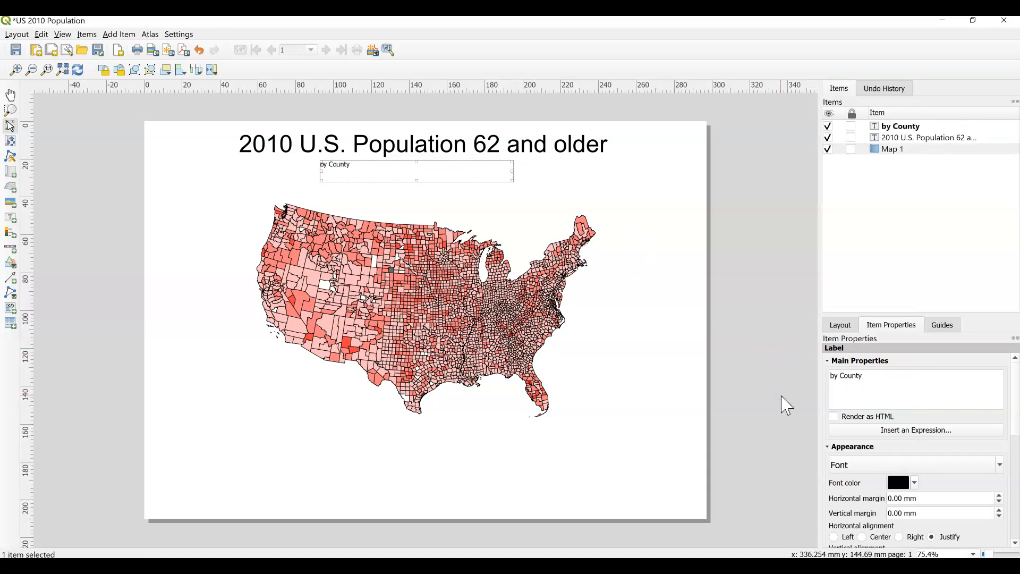
Set the "by County" label's font to Arial, Regular, size 26, and center its text horizontally.
click(955, 465)
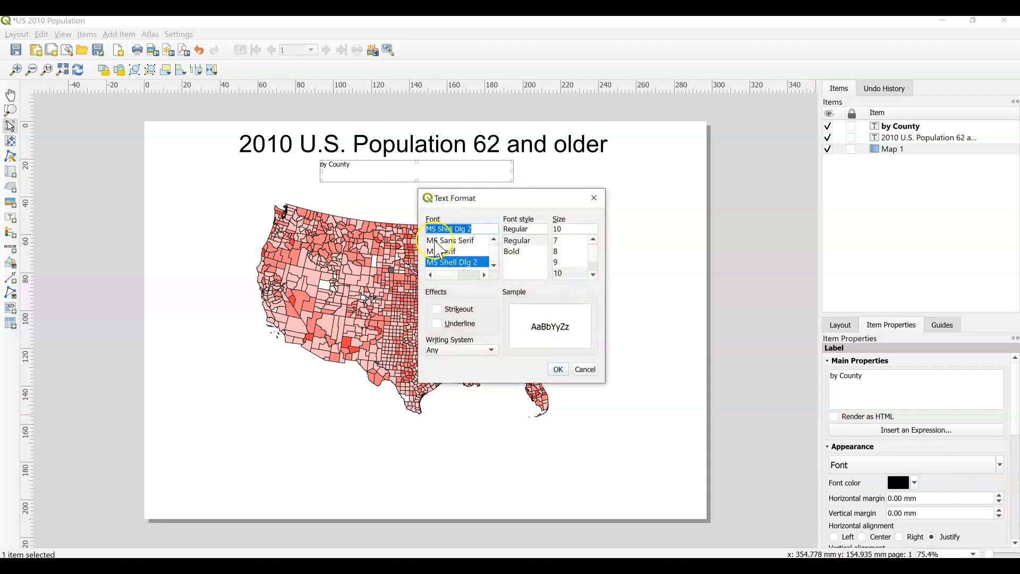
text(ar)
click(446, 264)
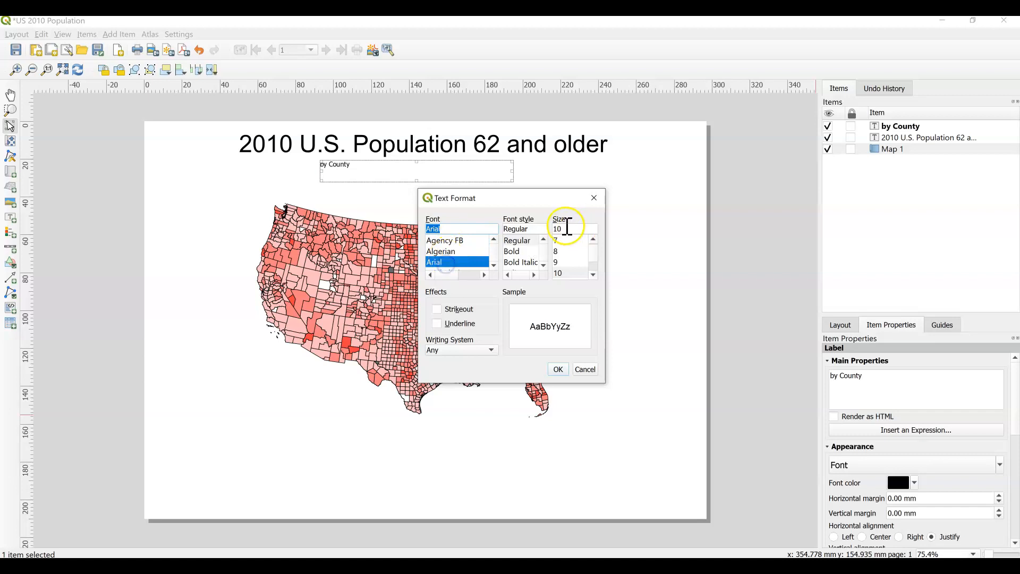
click(593, 275)
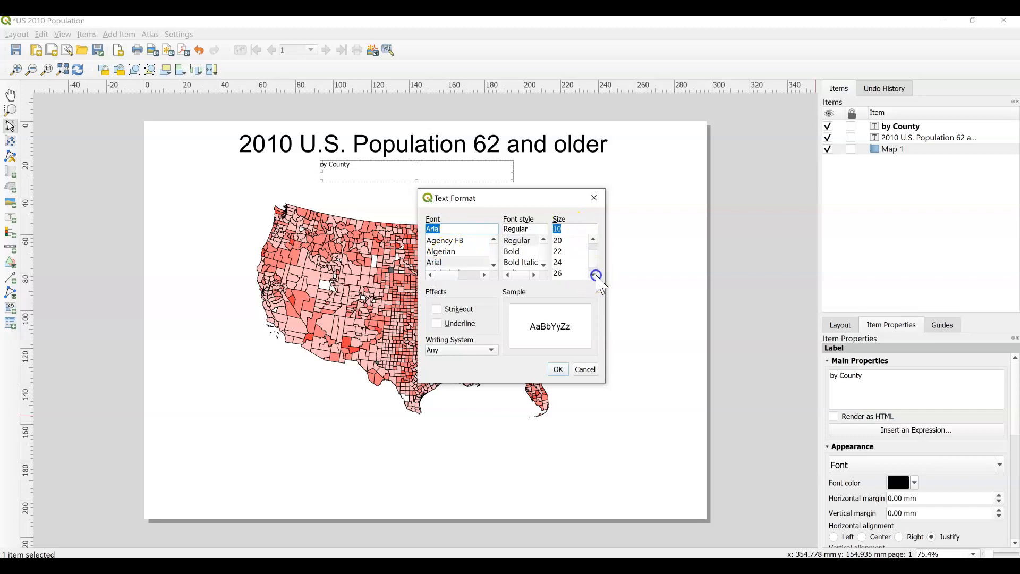
click(566, 272)
click(558, 370)
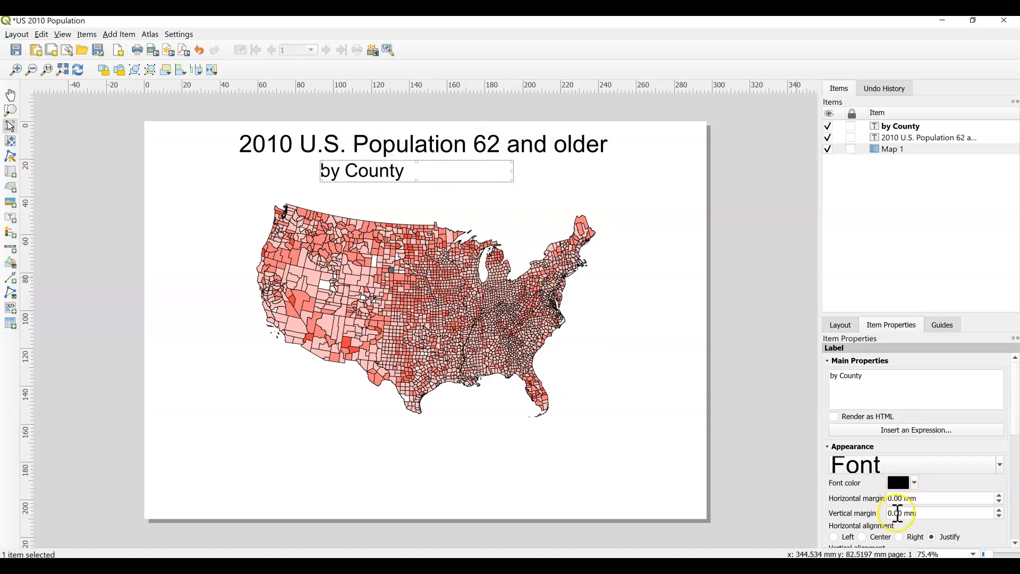
click(880, 537)
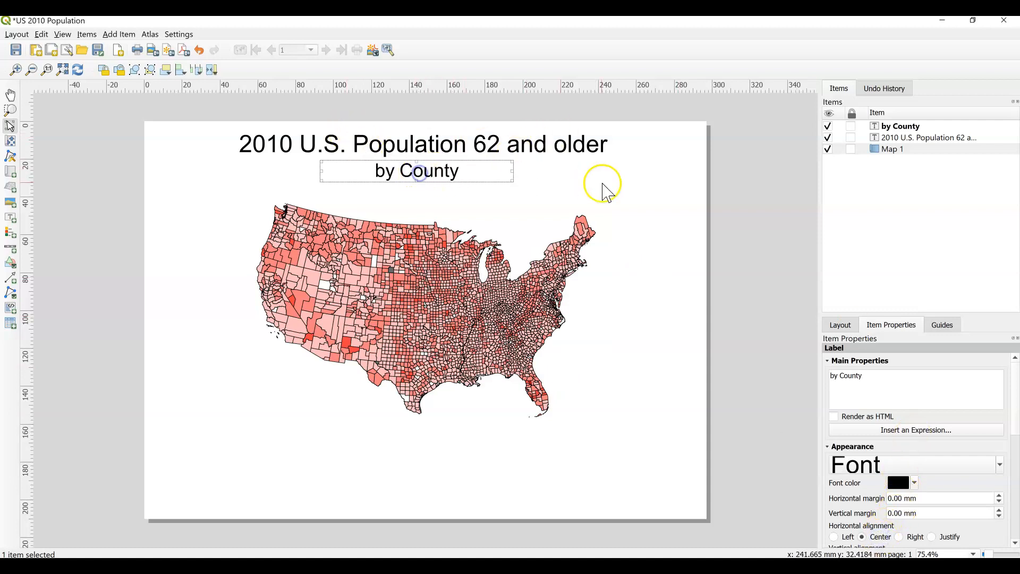
click(602, 184)
click(785, 198)
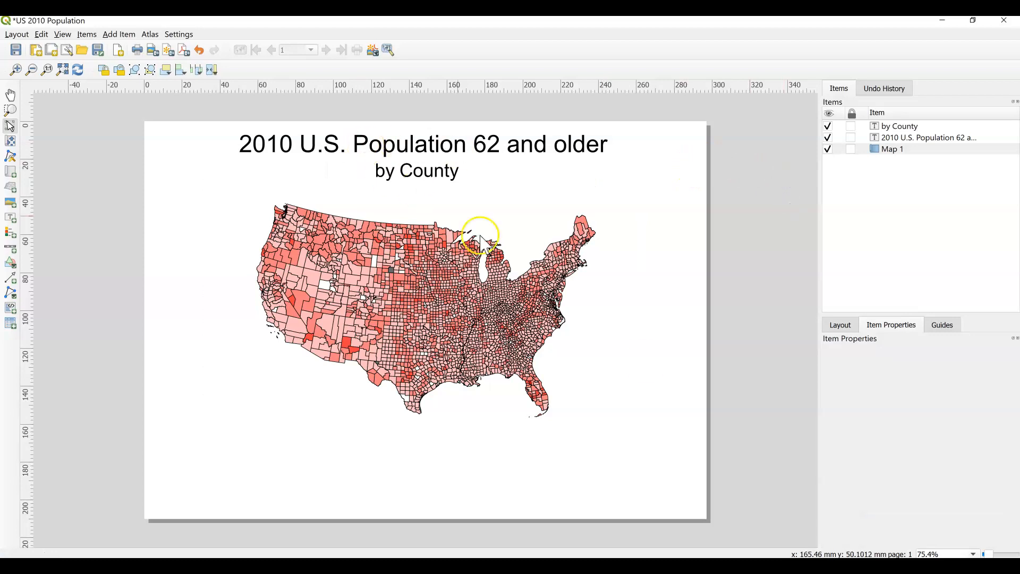
Move the "by County" label and the title label down slightly, placing them closer to the map.
click(418, 172)
drag(416, 177, 419, 193)
drag(417, 145, 421, 159)
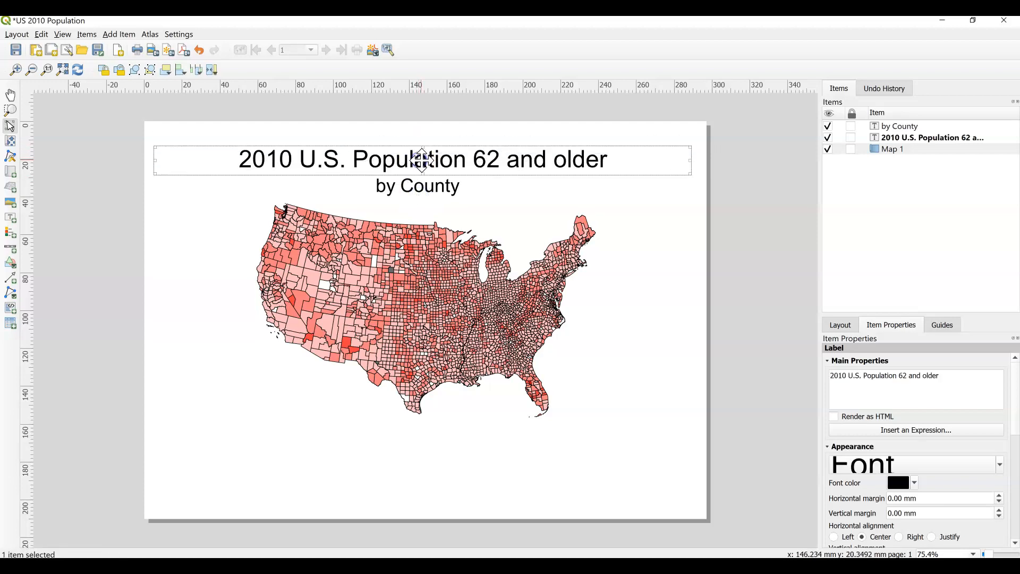
click(781, 347)
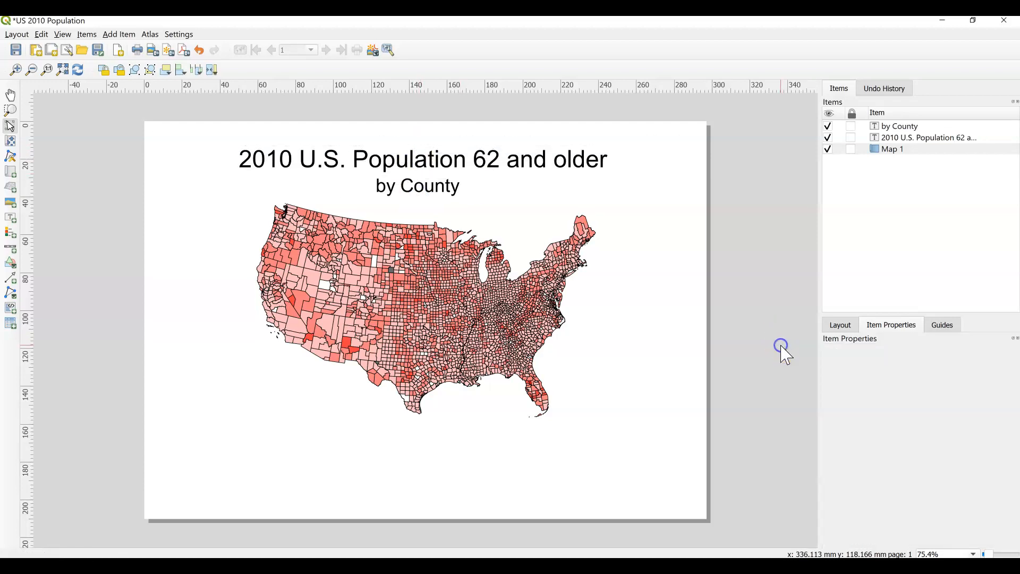
Group the title and "by County" labels and shift the group slightly to the right above the map.
click(408, 193)
shift+click(397, 165)
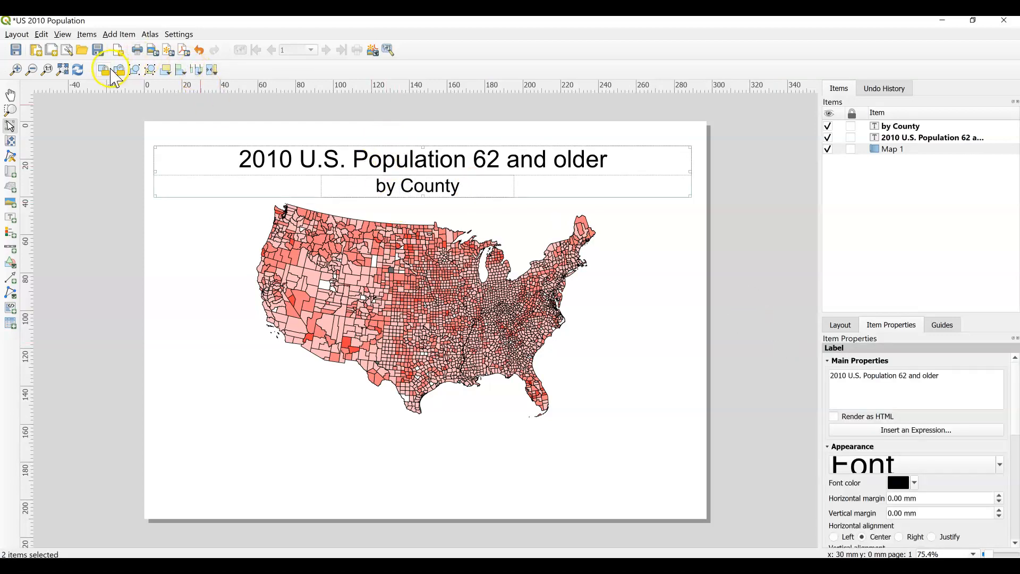
click(133, 70)
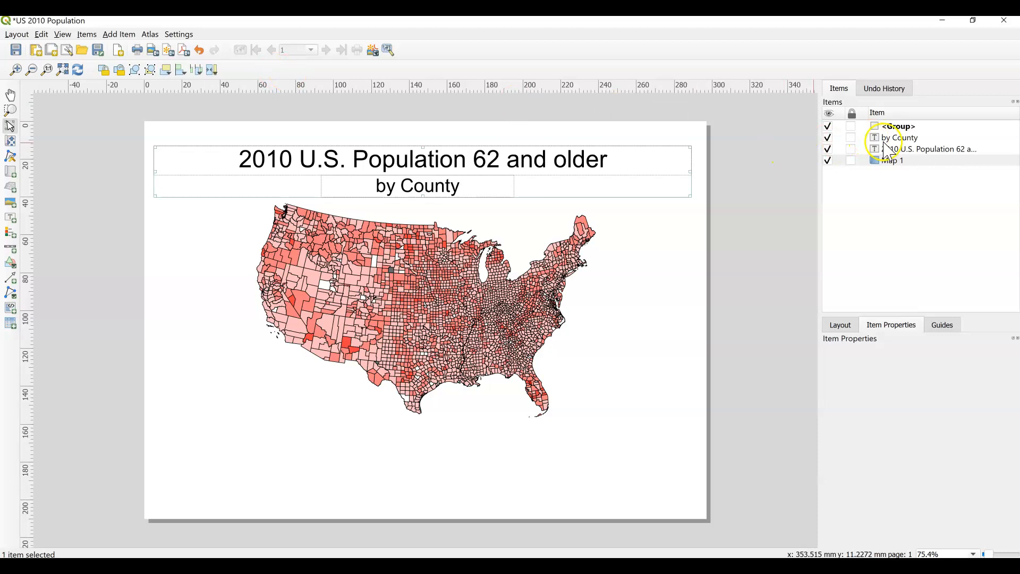
click(710, 262)
click(429, 154)
mouse_move(444, 164)
mouse_down()
mouse_move(563, 184)
mouse_move(449, 152)
mouse_move(435, 178)
mouse_move(451, 155)
mouse_move(443, 162)
mouse_up()
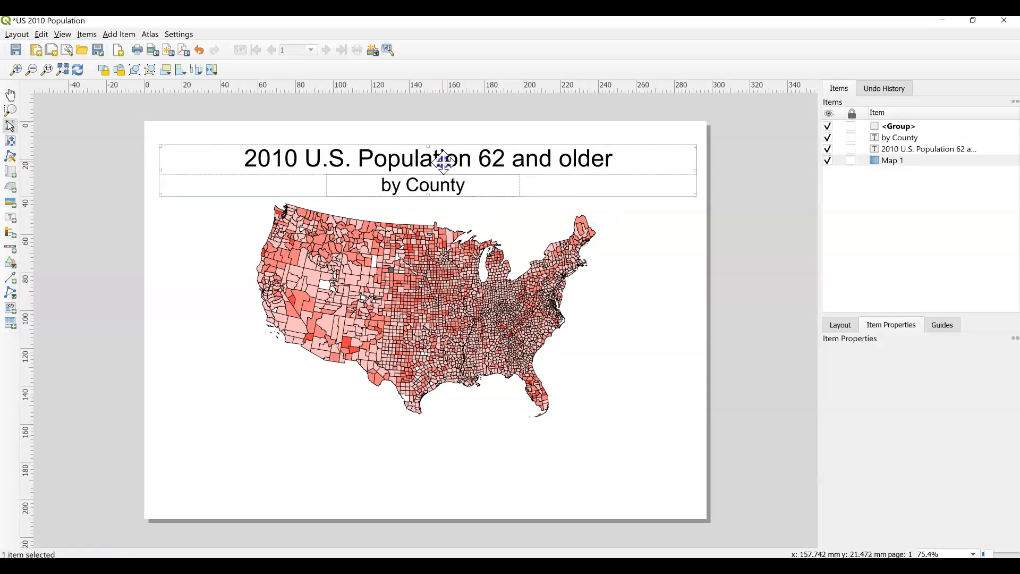
click(713, 311)
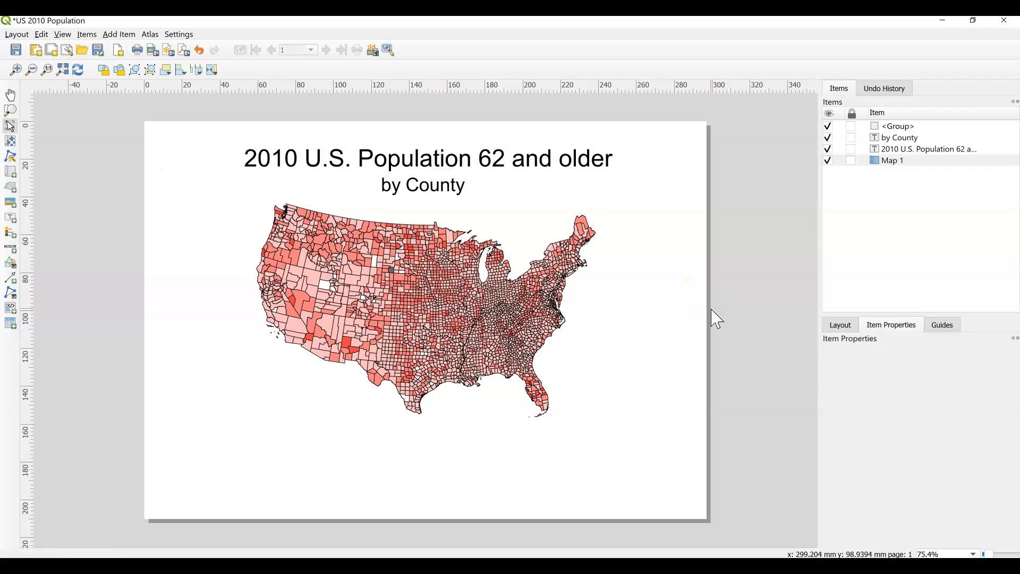
Draw a rectangle shape in the page's lower-left corner, beside the southwestern part of the map.
click(120, 35)
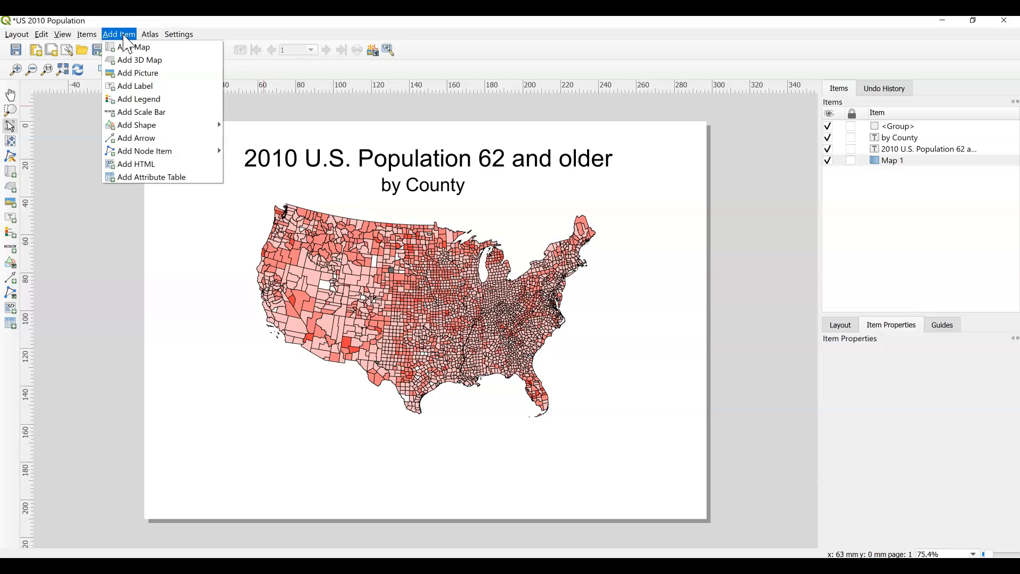
click(121, 127)
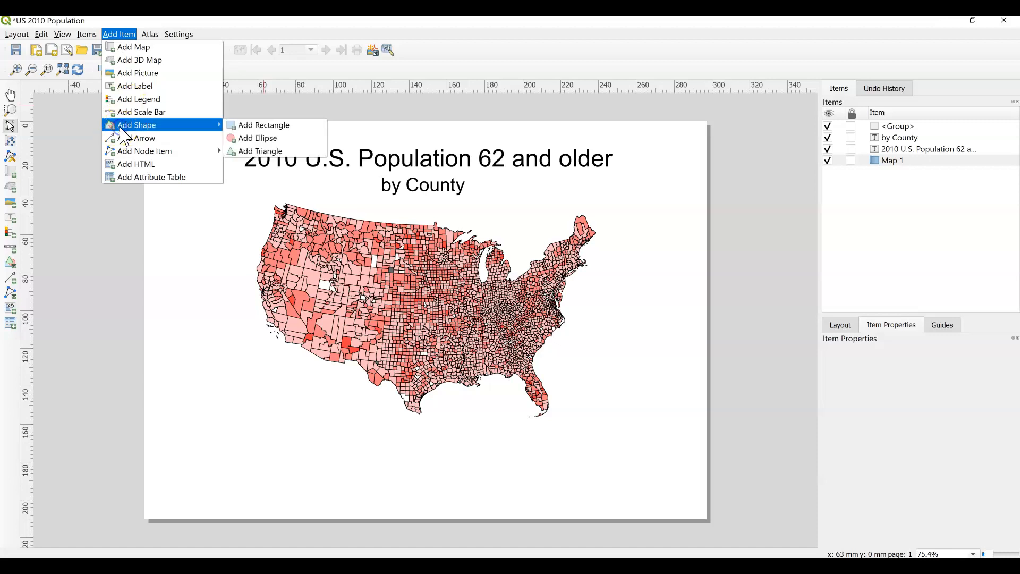
click(244, 126)
drag(161, 353, 293, 503)
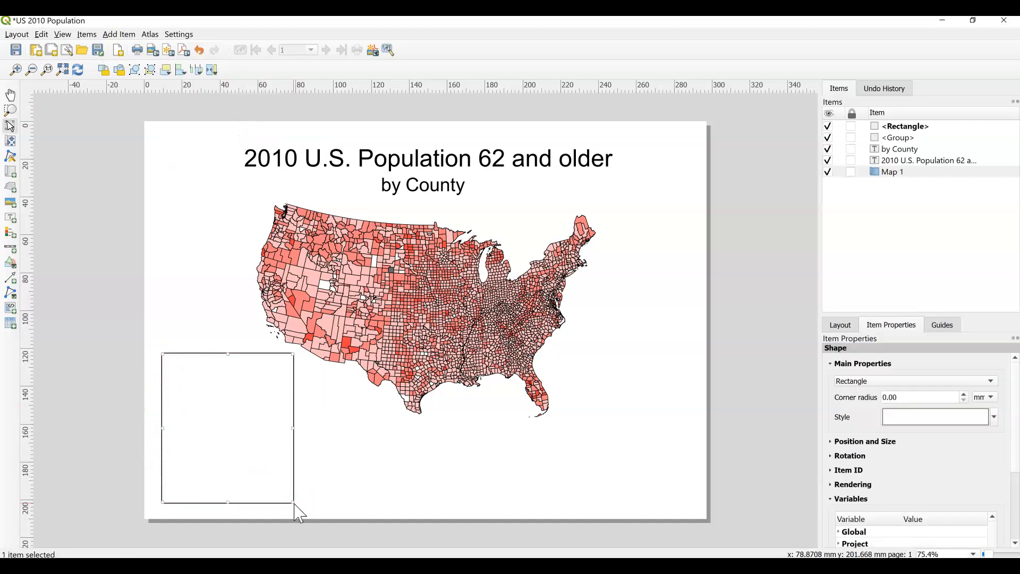
Add a label inside the rectangle reading "Lorem ipsum words words words." plus several lines of filler text, and nudge it slightly right.
click(111, 34)
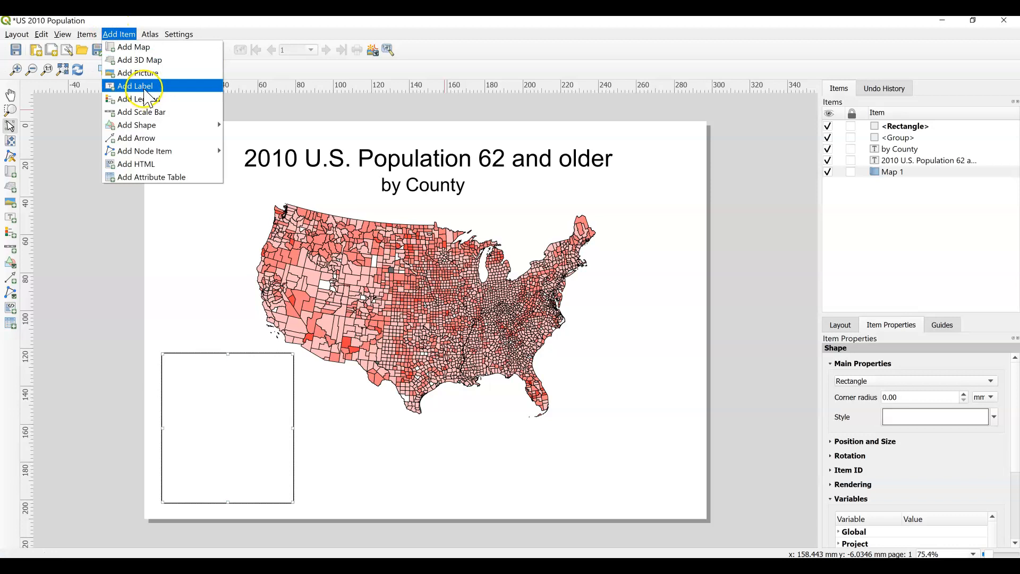
click(144, 87)
drag(167, 359, 283, 491)
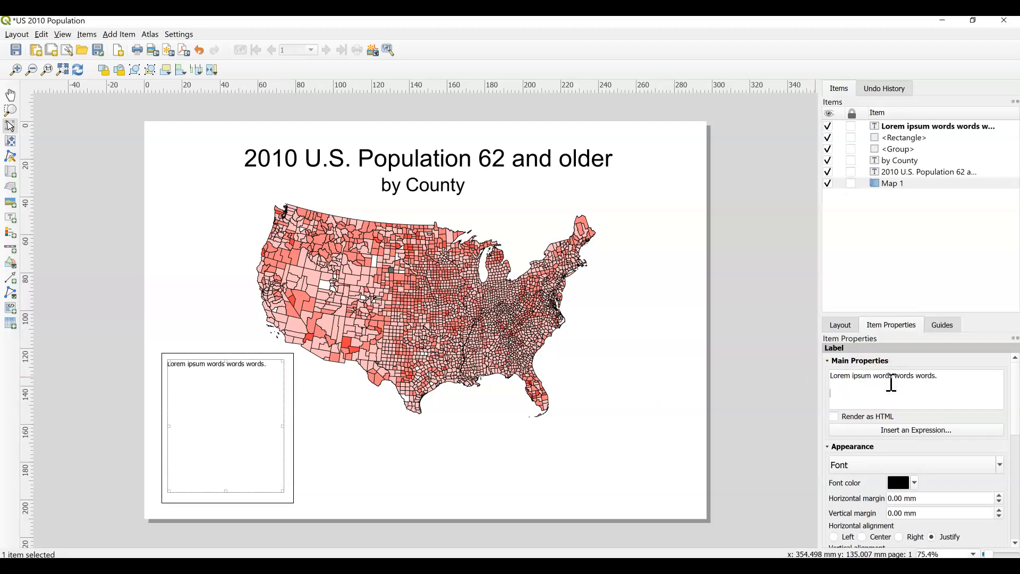
text(jg)
key(Return)
key(Return)
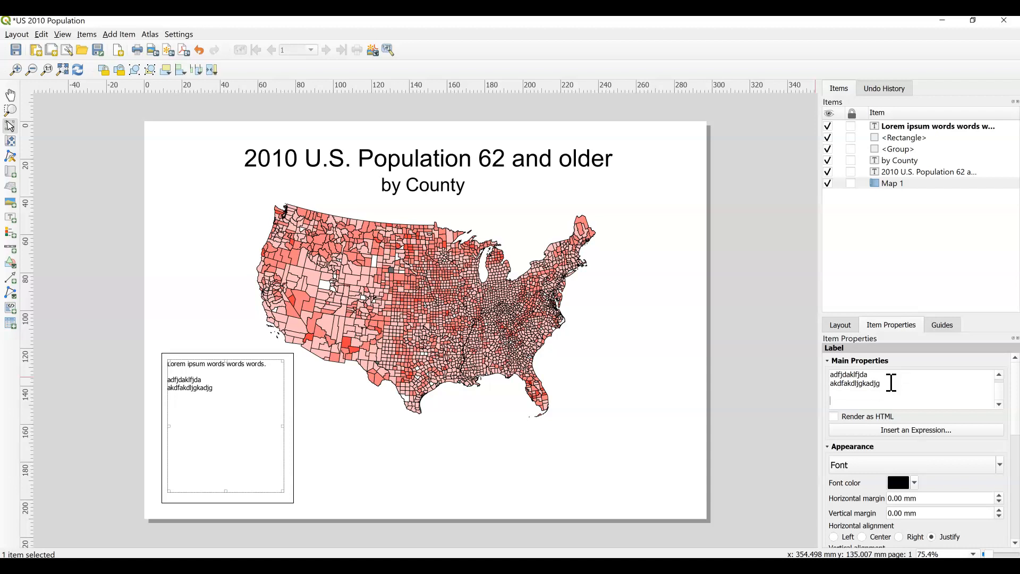
text(akdjfaldjgag)
key(Return)
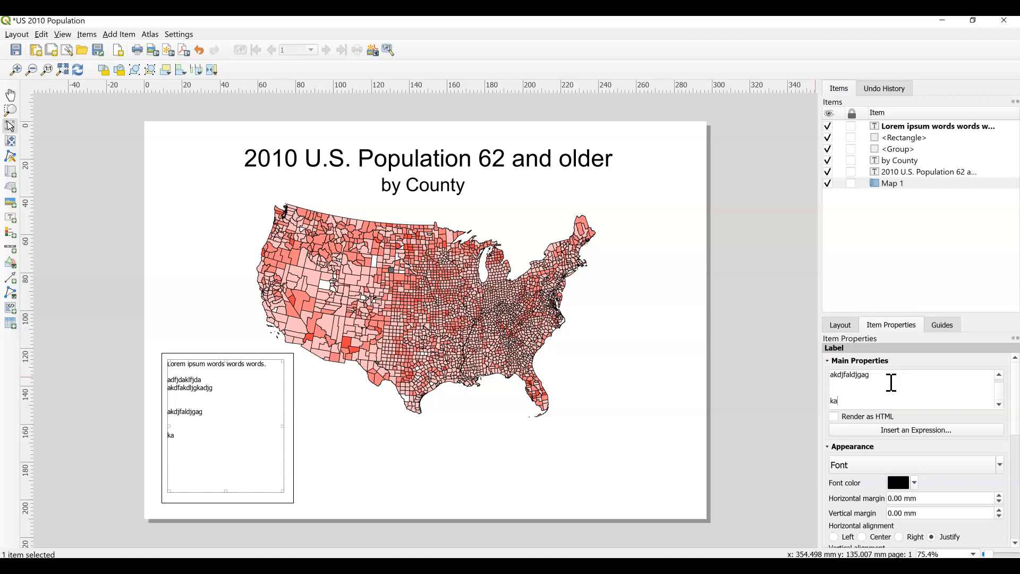
click(352, 480)
click(221, 405)
drag(206, 403, 207, 403)
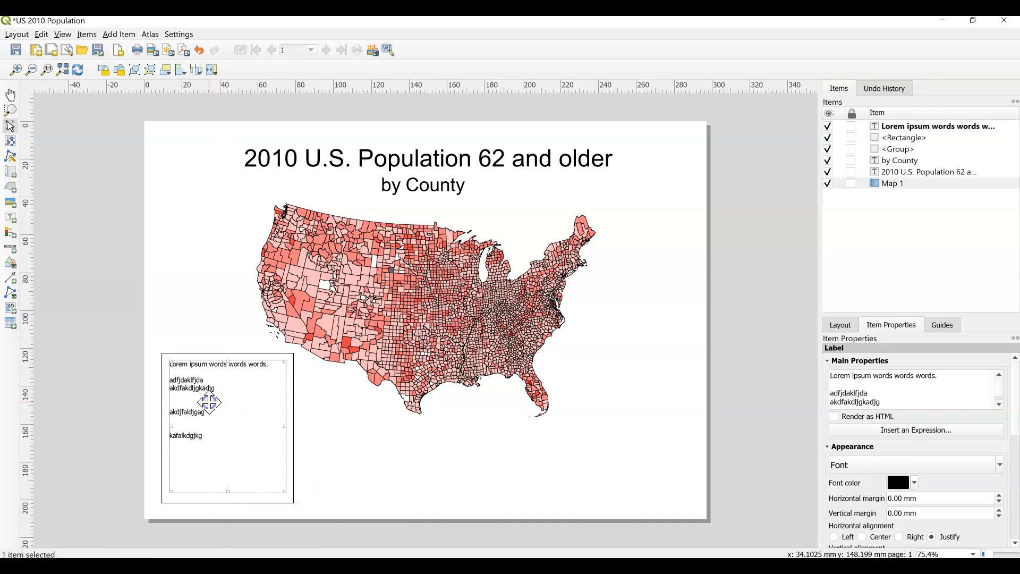
Fill the rectangle behind the filler text with dark gray.
click(242, 500)
click(963, 394)
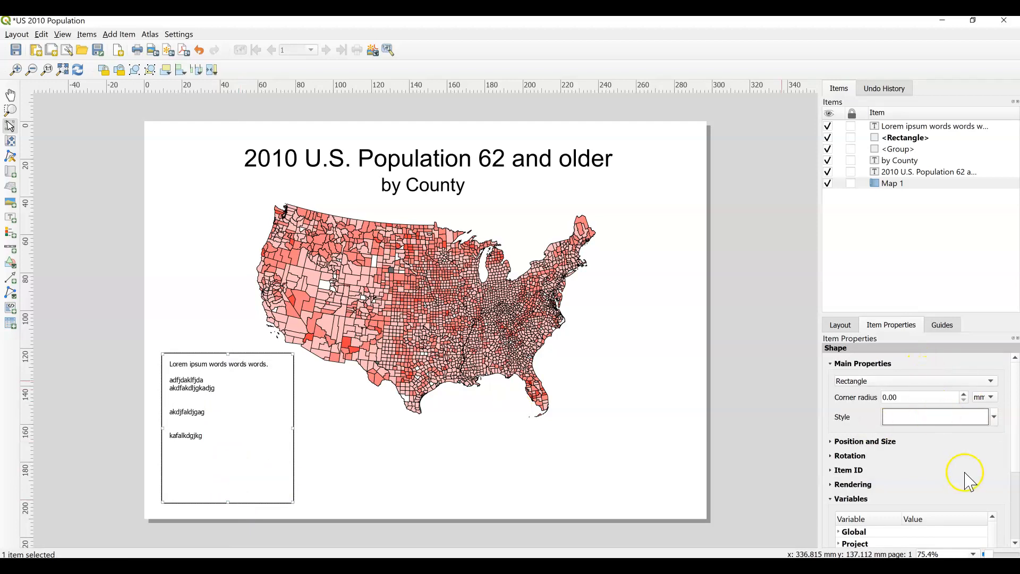
click(993, 417)
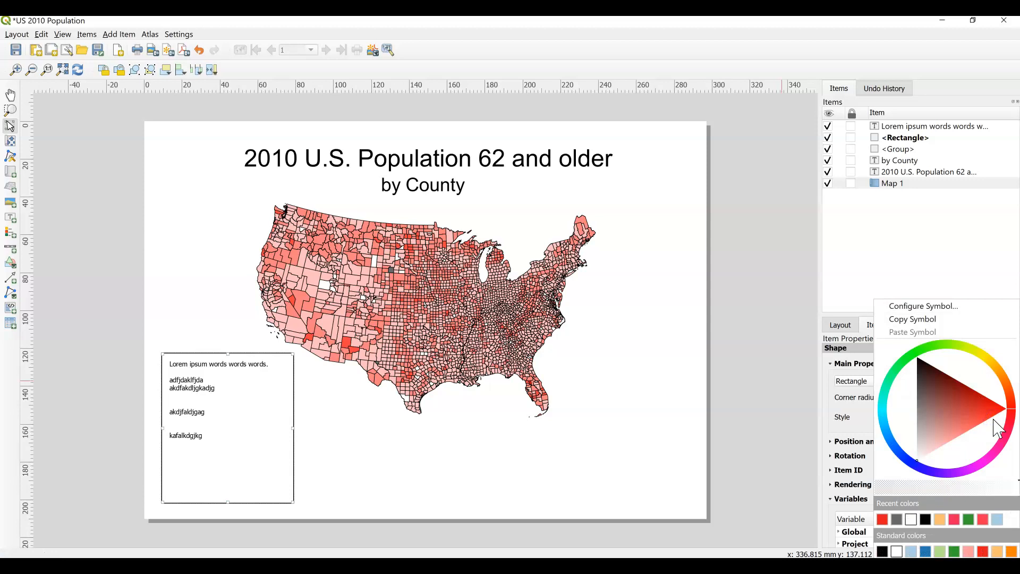
click(897, 519)
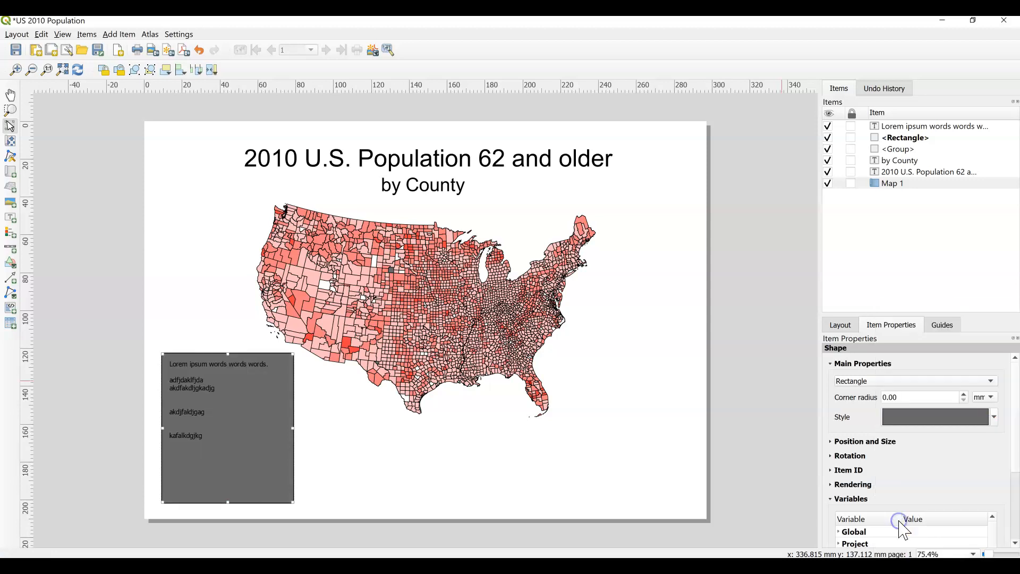
Change the rectangle's fill color to light blue and lower its opacity to 70.6%.
click(951, 422)
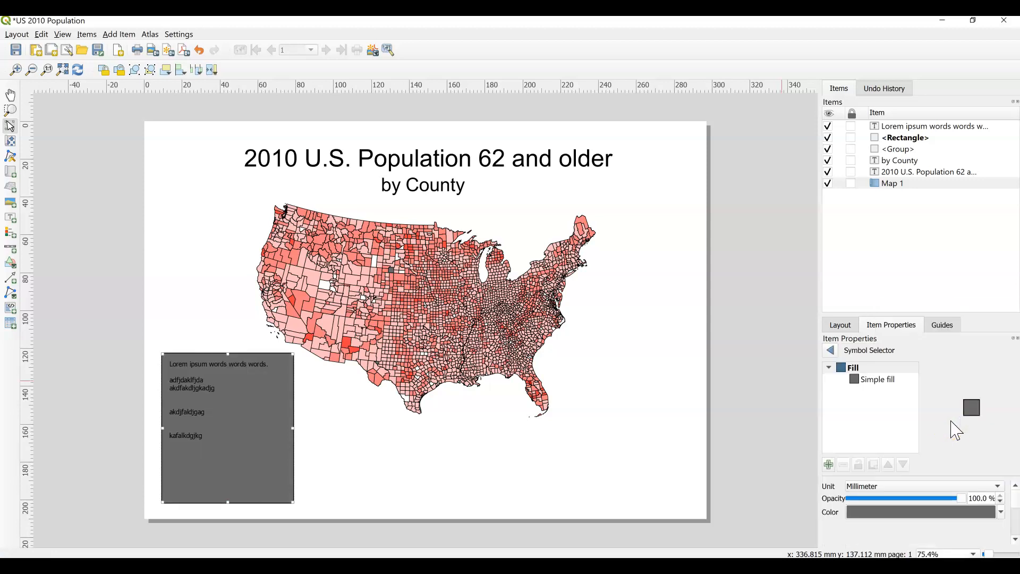
click(1000, 512)
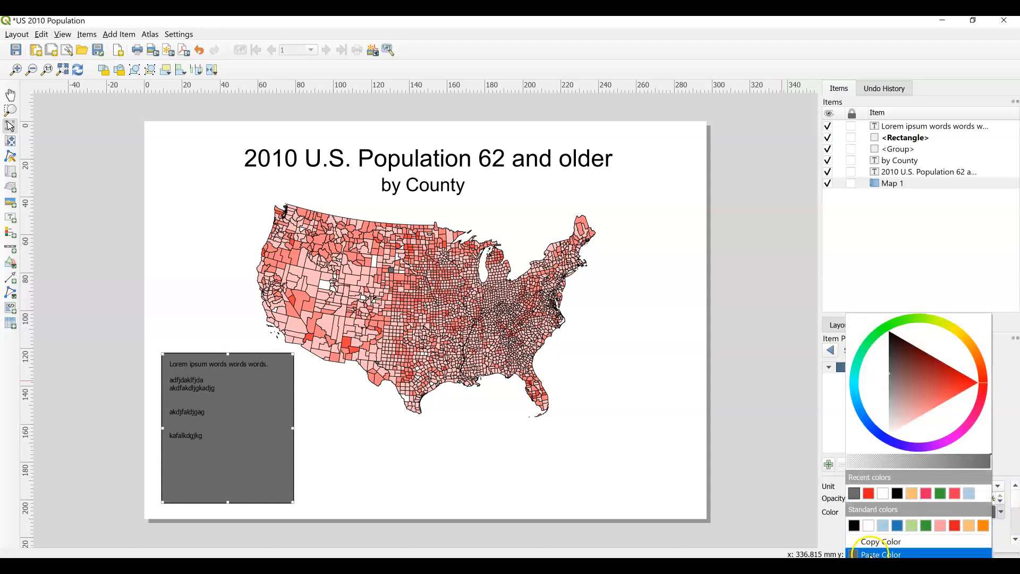
click(883, 525)
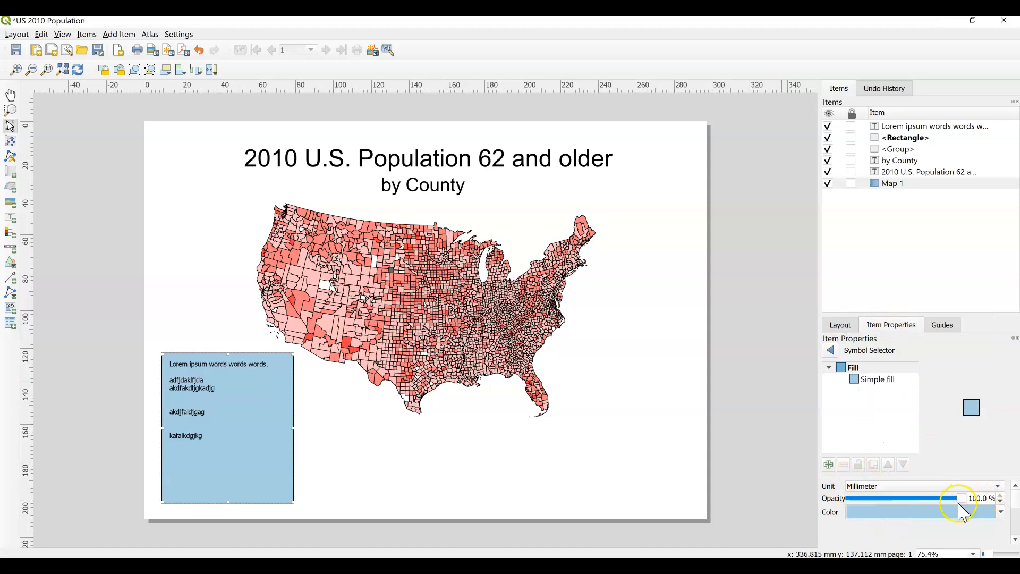
drag(955, 502, 930, 503)
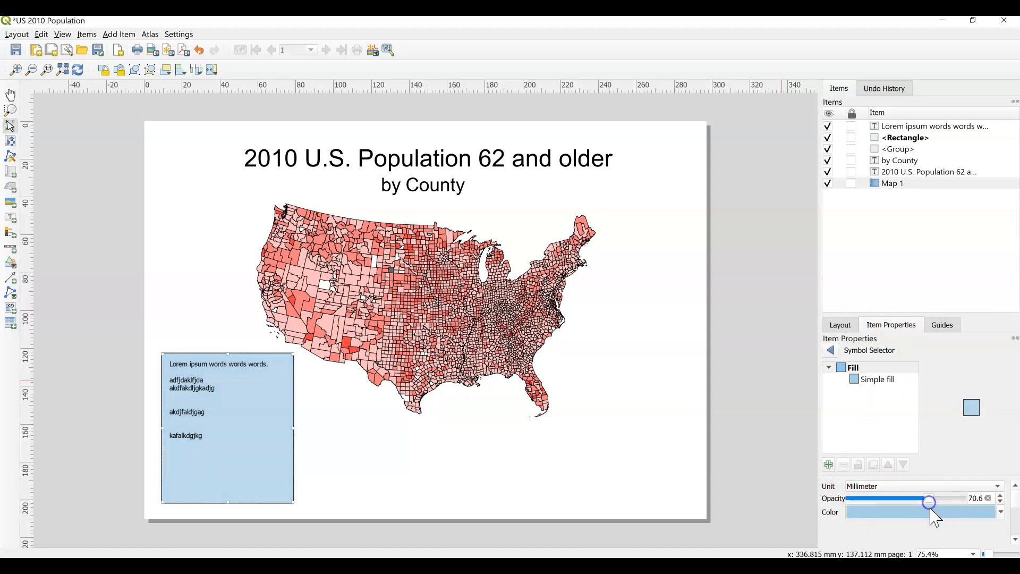
Try to choose gray #696969 from the recent colors as the rectangle's fill, and return to the shape's main properties.
click(931, 512)
click(858, 370)
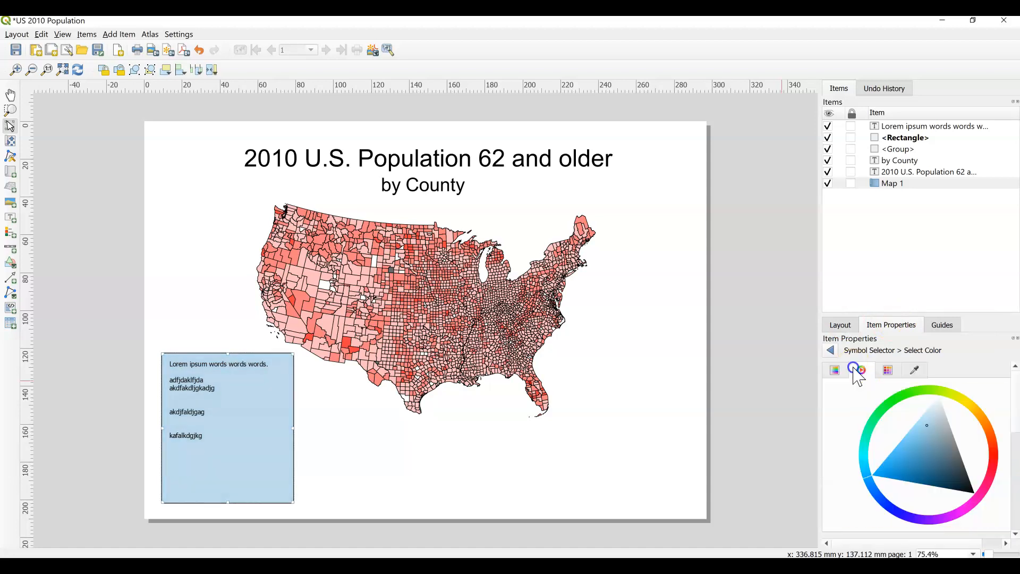
click(887, 379)
click(903, 442)
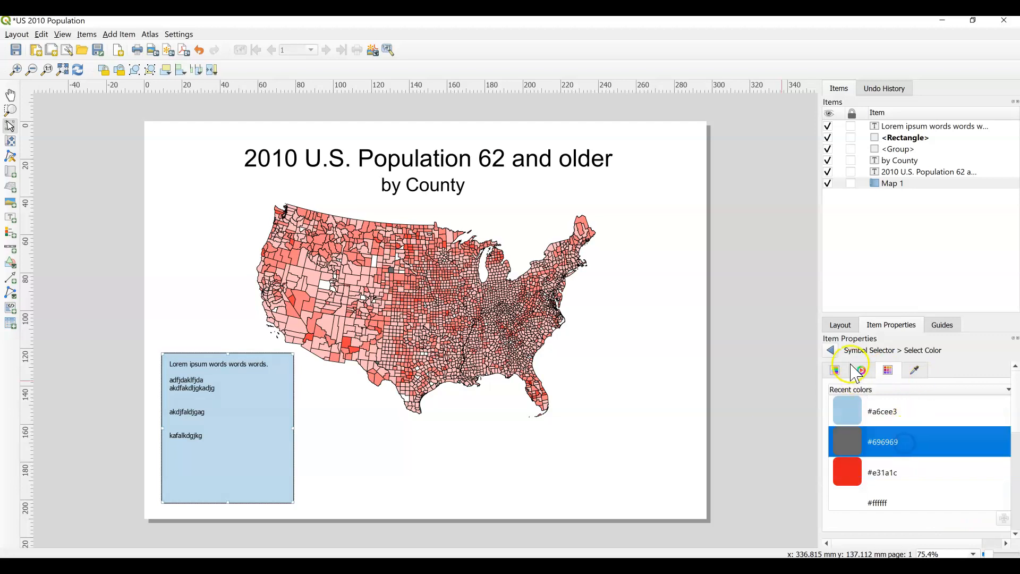
click(833, 350)
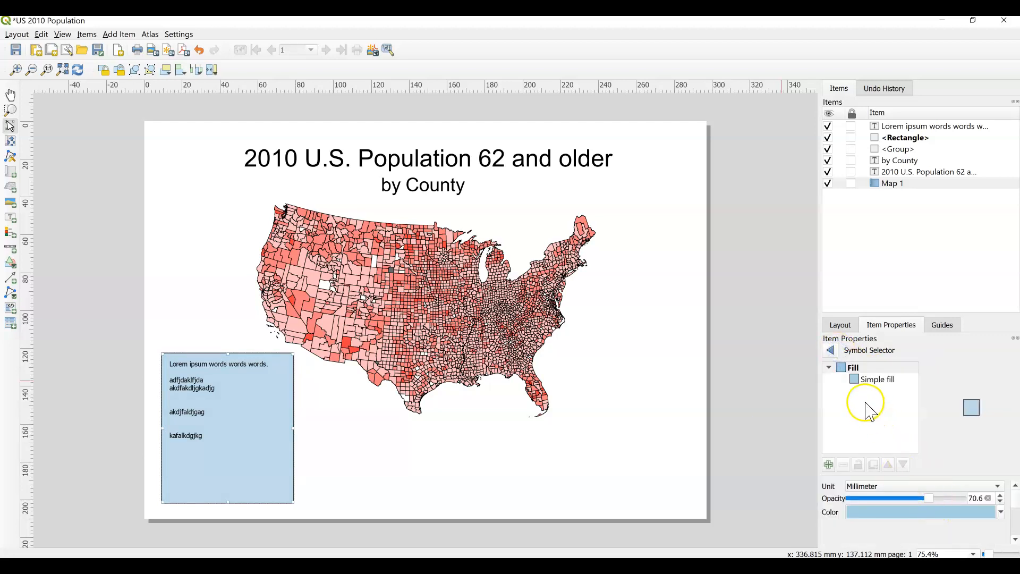
click(830, 350)
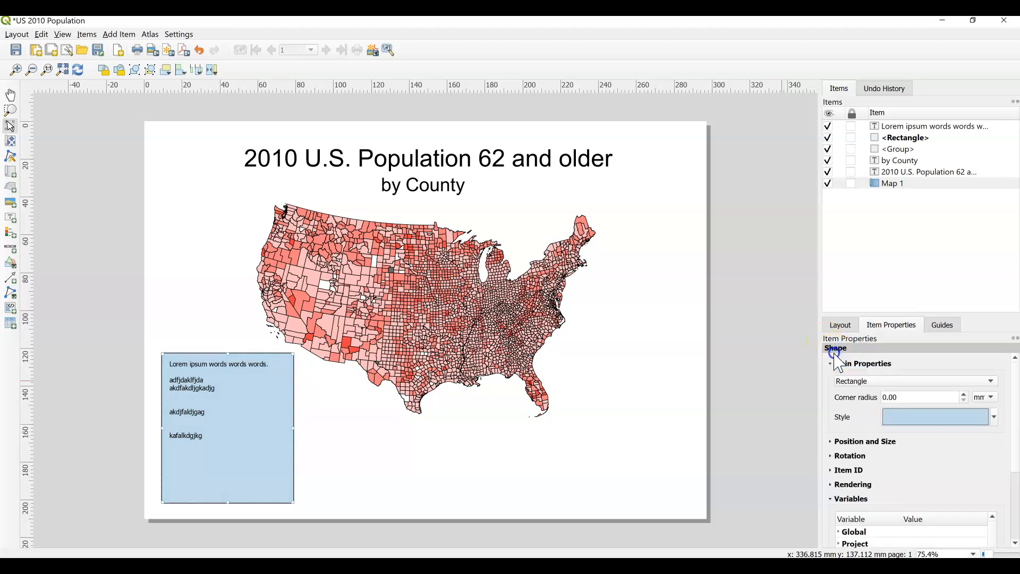
Set the rectangle's fill to dark gray and reduce its opacity to 43.9%.
click(999, 417)
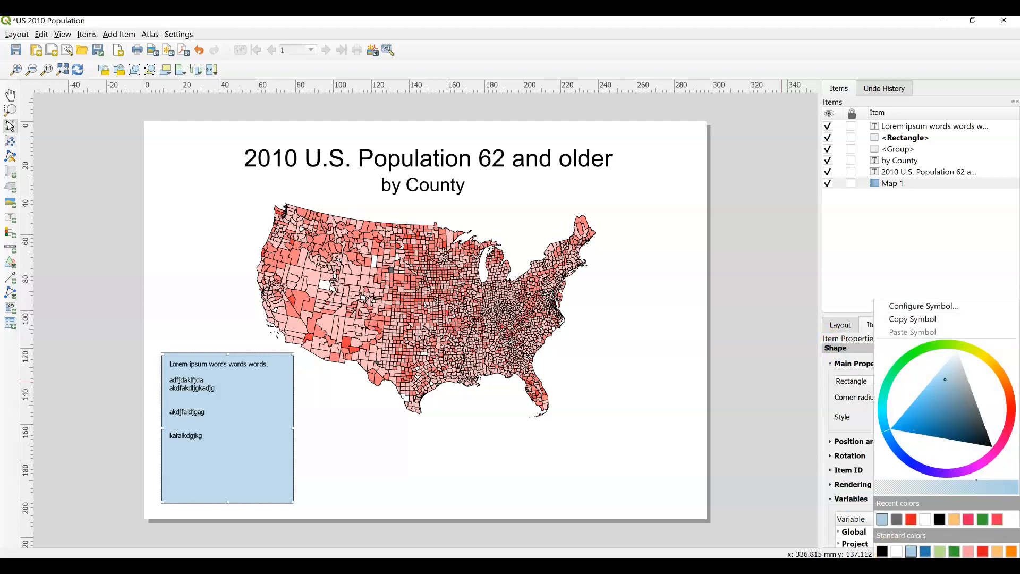
click(896, 520)
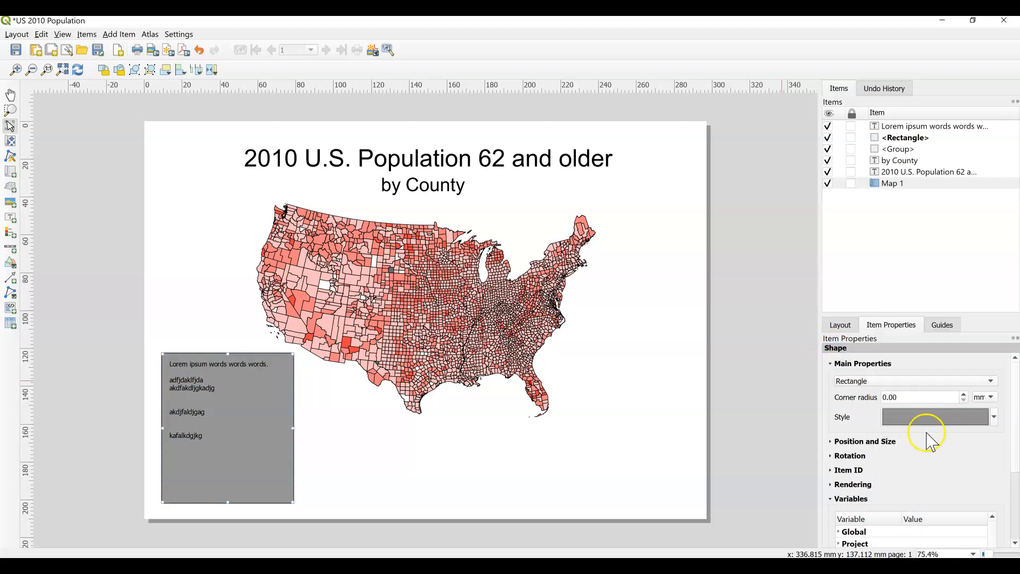
click(923, 416)
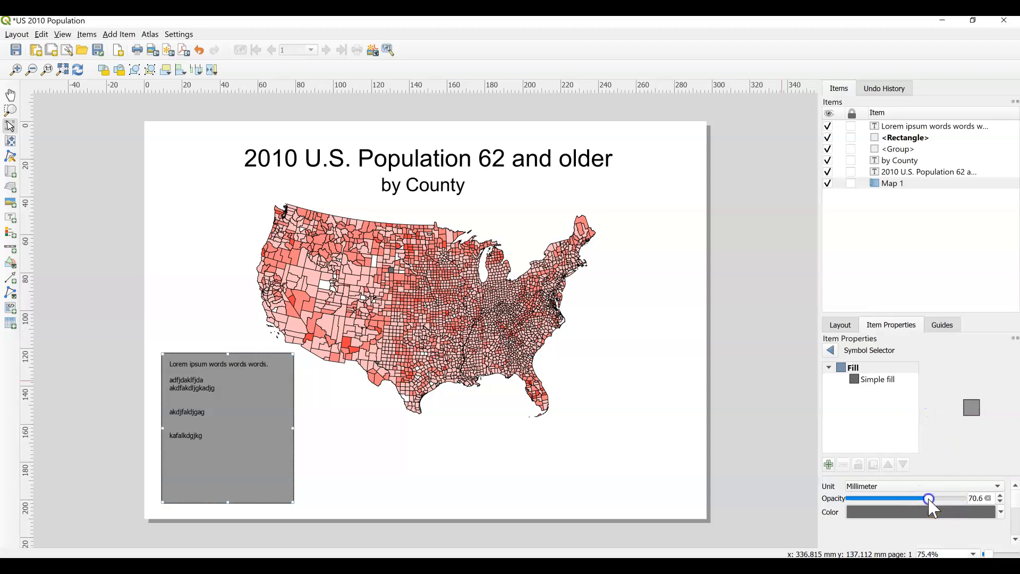
drag(929, 501, 903, 501)
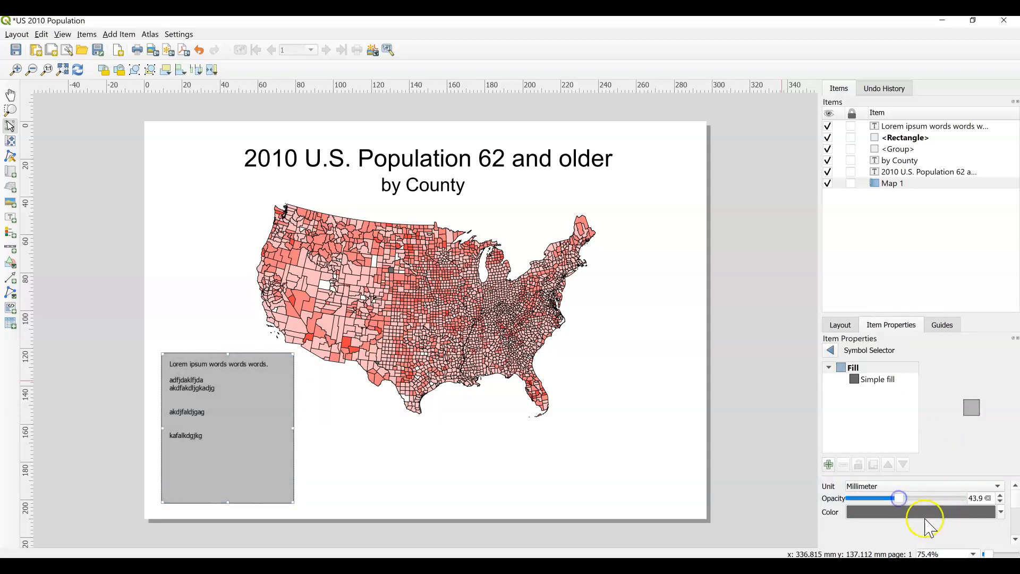
Color the filler text label's font white, and switch it to red #e31a1c.
click(209, 404)
click(209, 403)
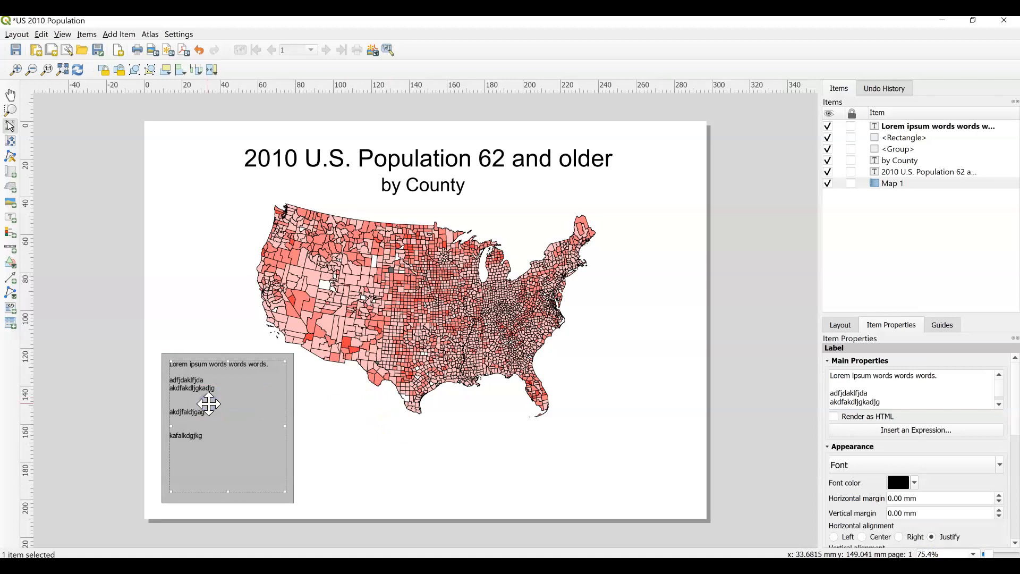
click(922, 484)
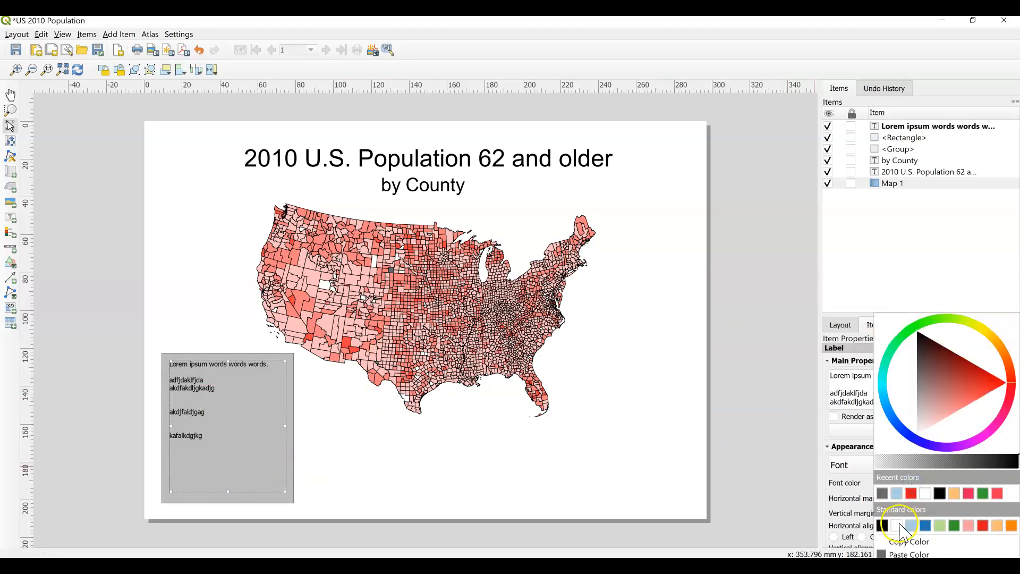
click(899, 528)
click(903, 484)
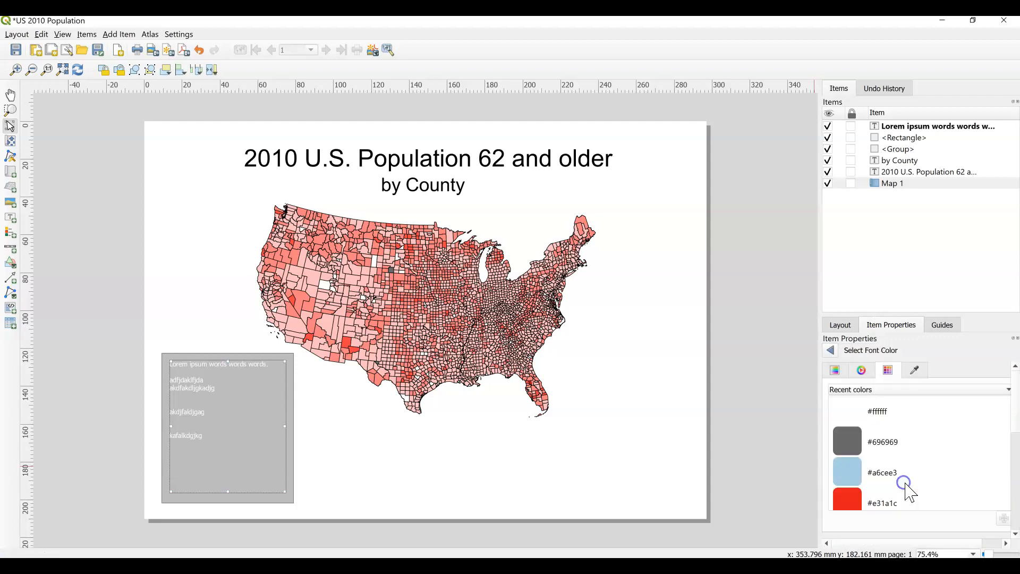
click(890, 511)
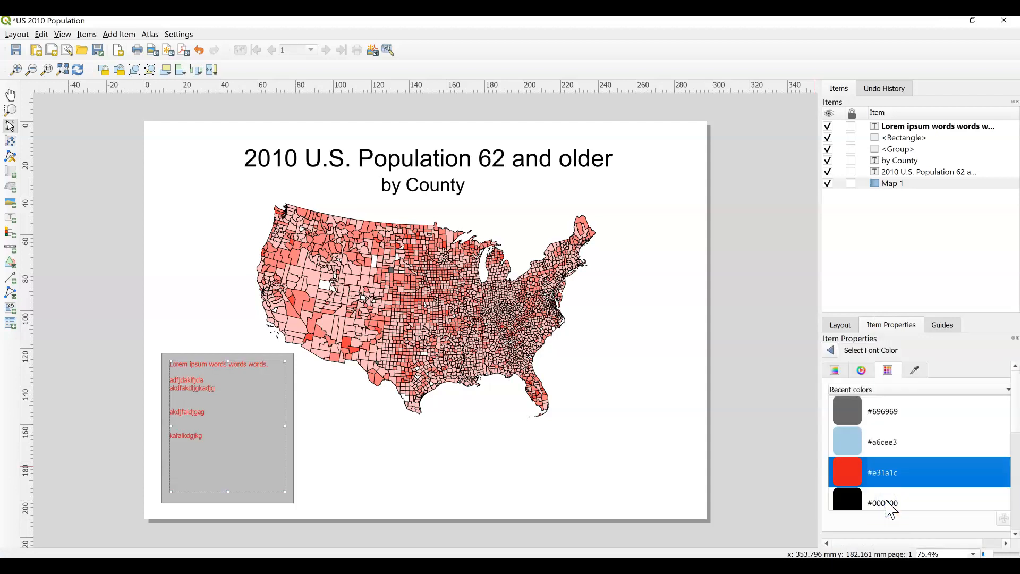
click(830, 350)
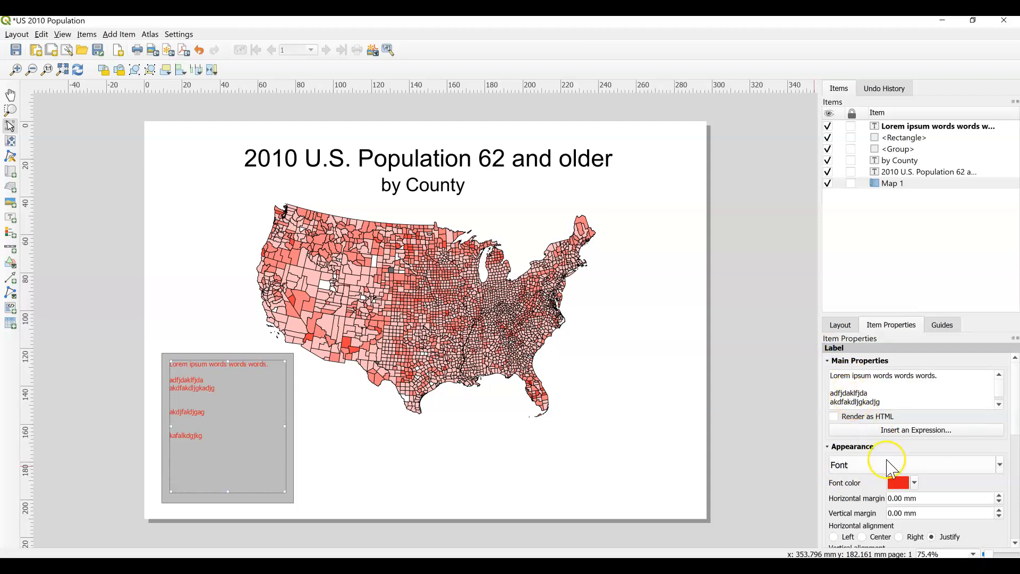
Set the filler text label's font to Arial at size 20.
click(921, 467)
scroll(459, 250, up, 10)
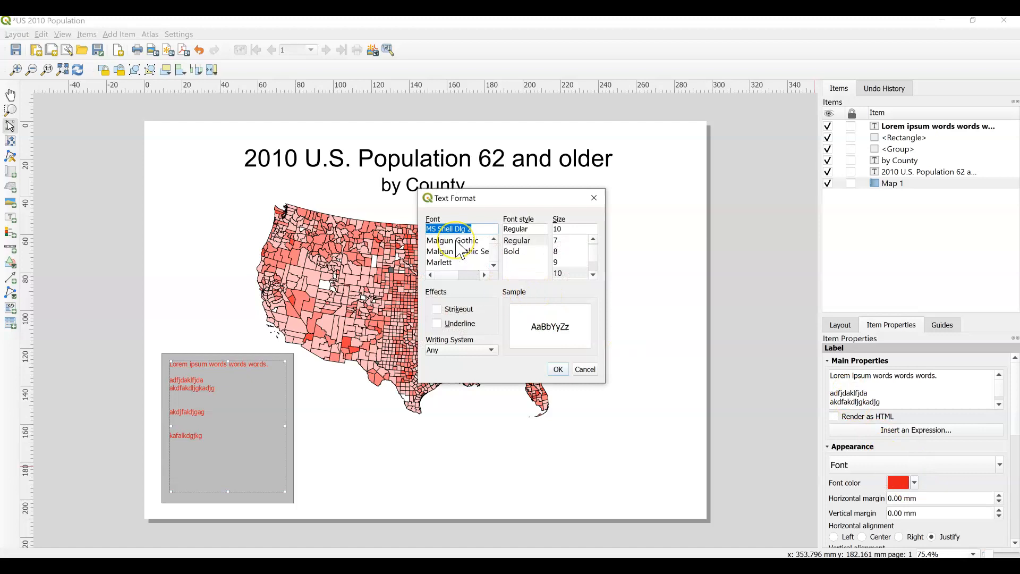
scroll(492, 247, up, 10)
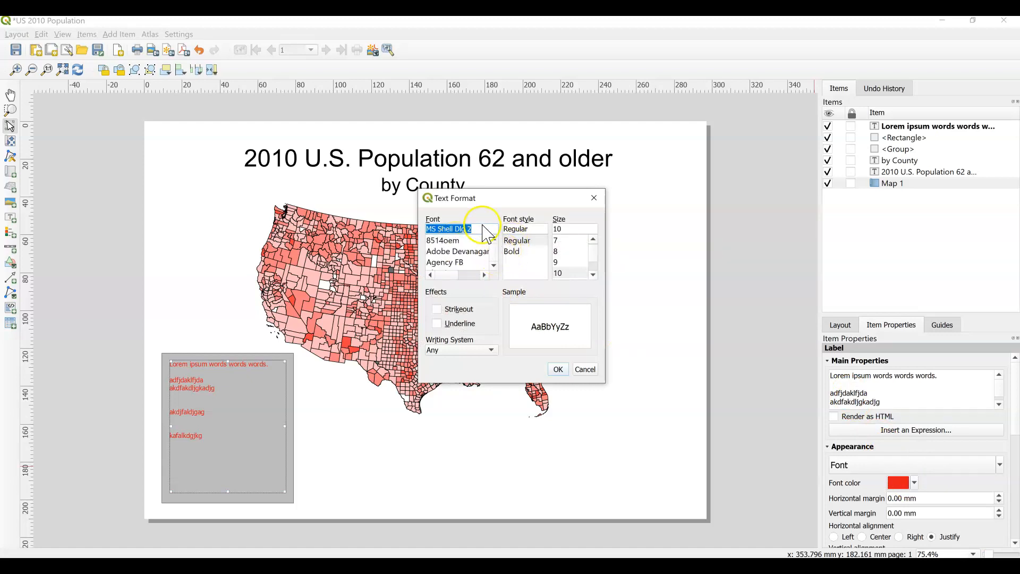
text(Arial)
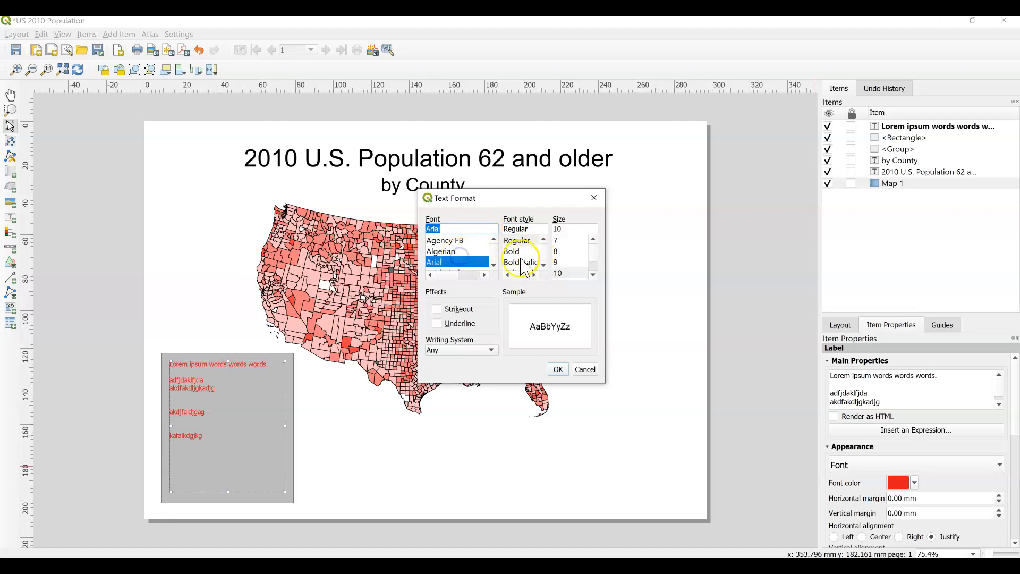
click(593, 276)
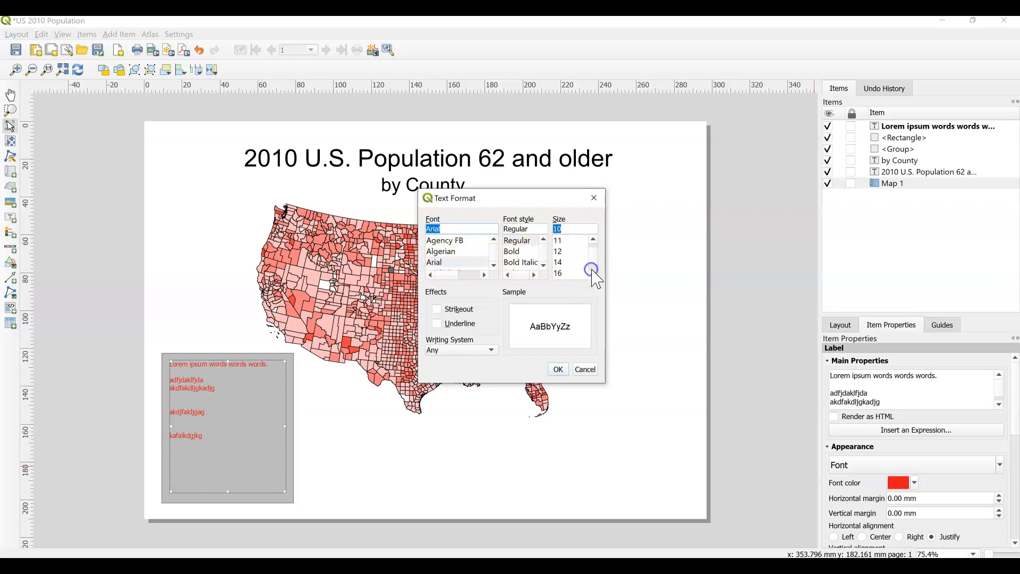
scroll(576, 248, up, 2)
text(20)
key(Return)
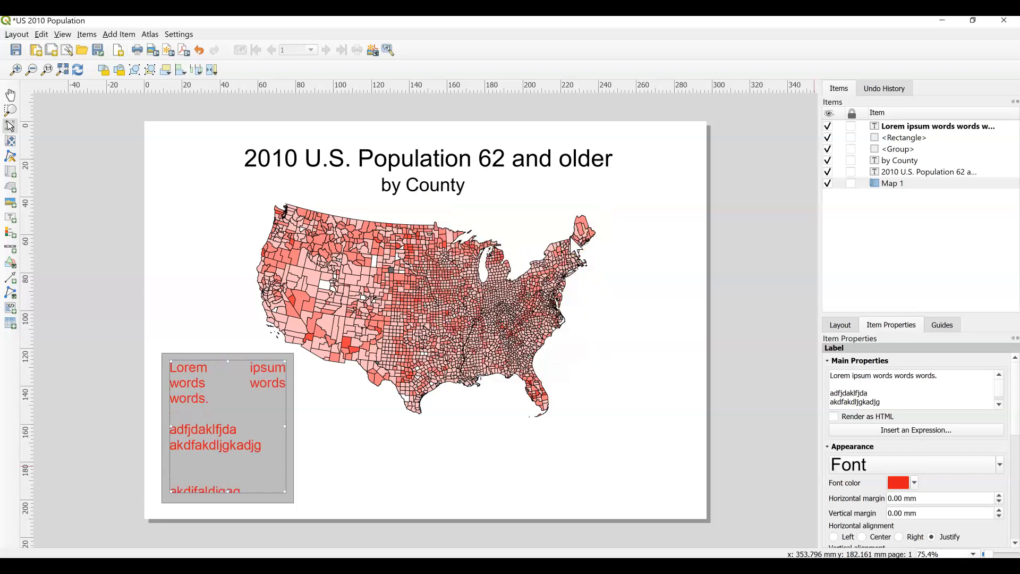
Align the filler text horizontally to the left, try middle vertical alignment, and set it back to top.
click(257, 402)
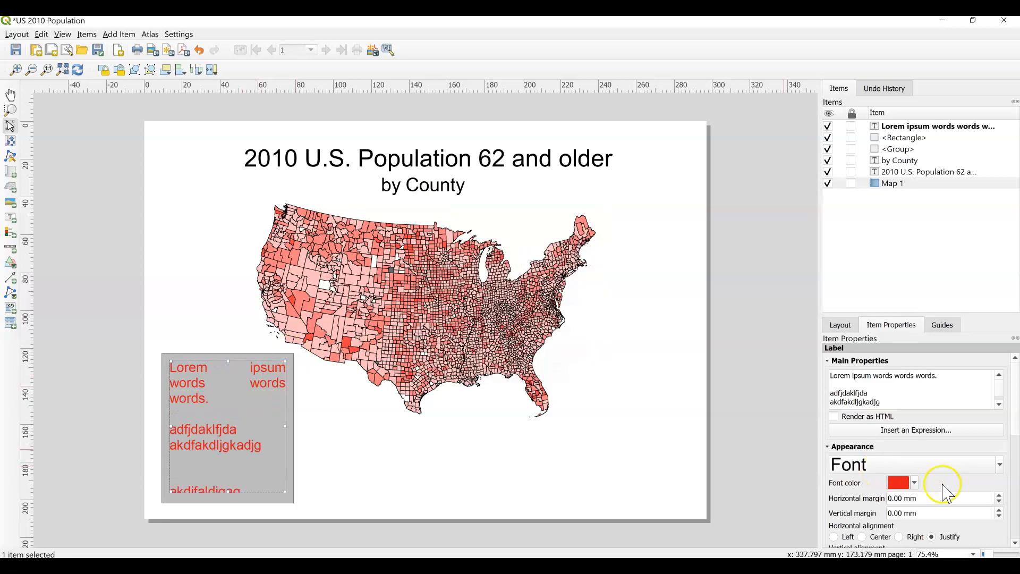
click(835, 537)
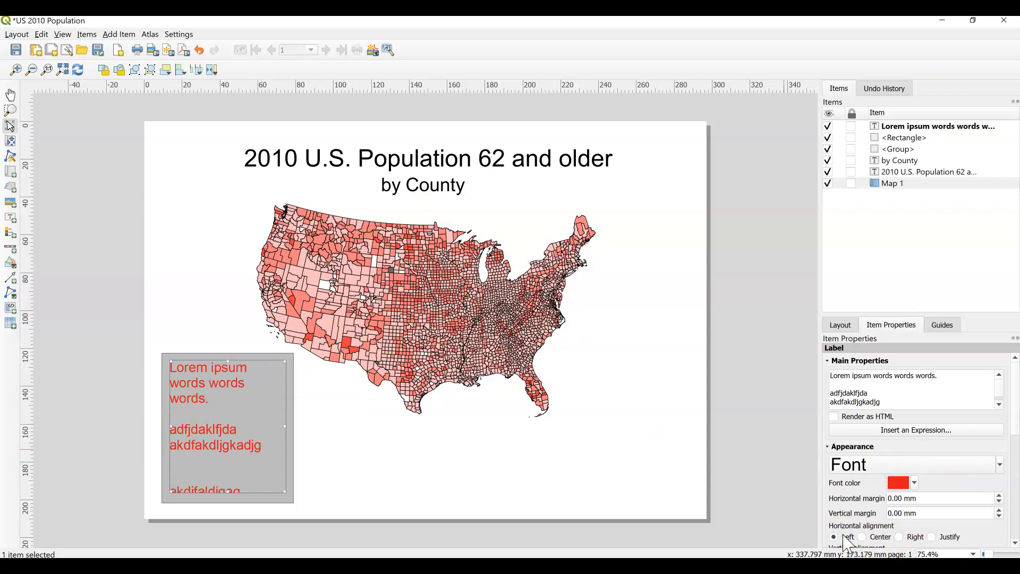
scroll(864, 544, down, 2)
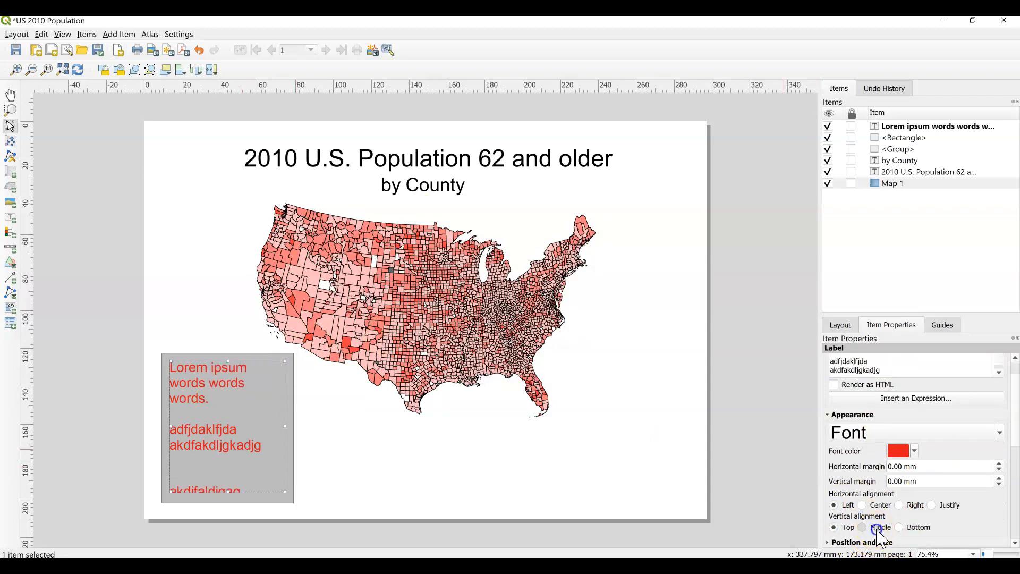
click(876, 528)
click(848, 528)
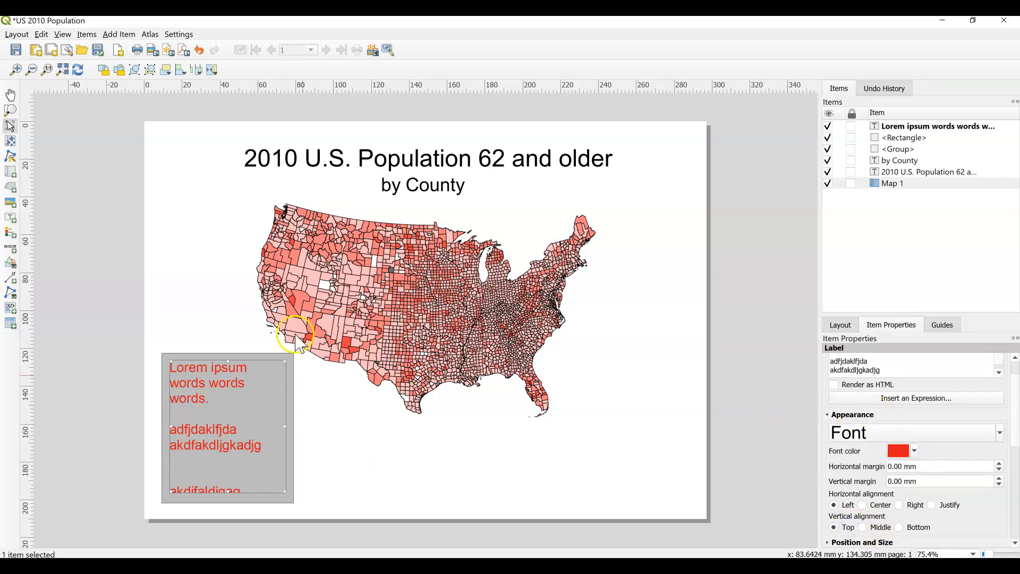
Detach the Item Properties panel as a floating window, extend its height, and collapse the Variables section.
click(886, 374)
drag(873, 339, 884, 215)
drag(869, 104, 708, 139)
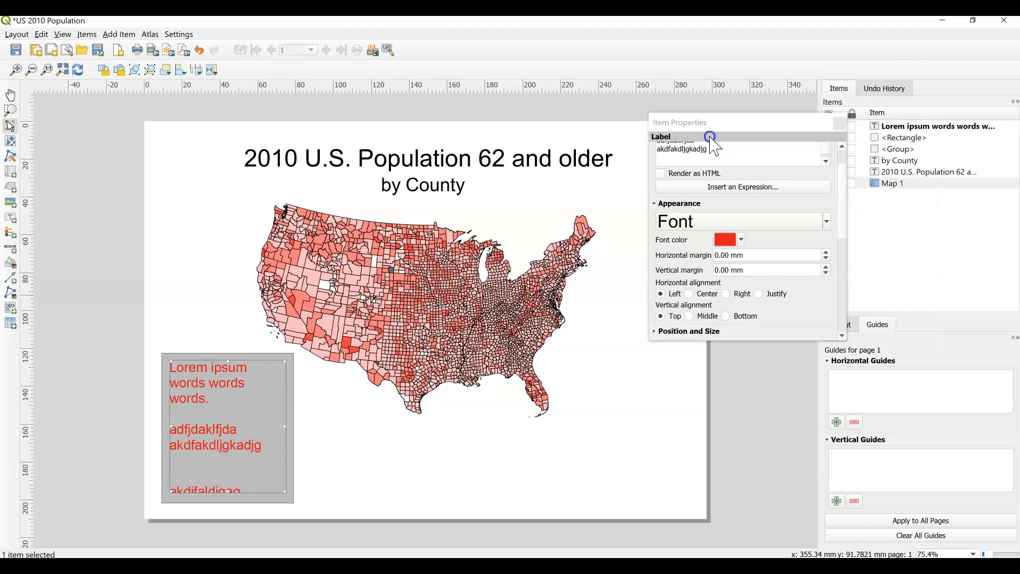
drag(740, 343, 737, 552)
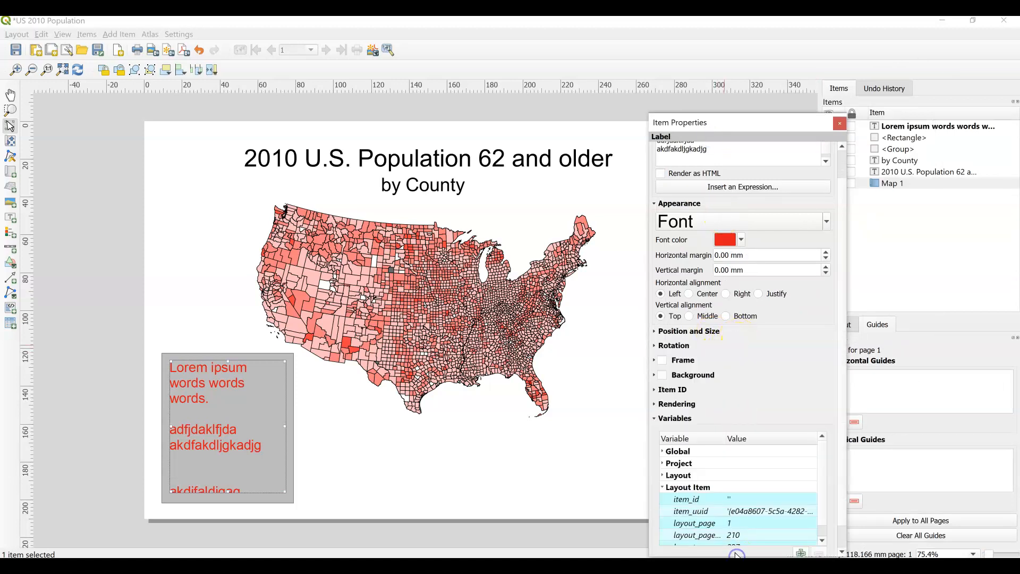
click(662, 418)
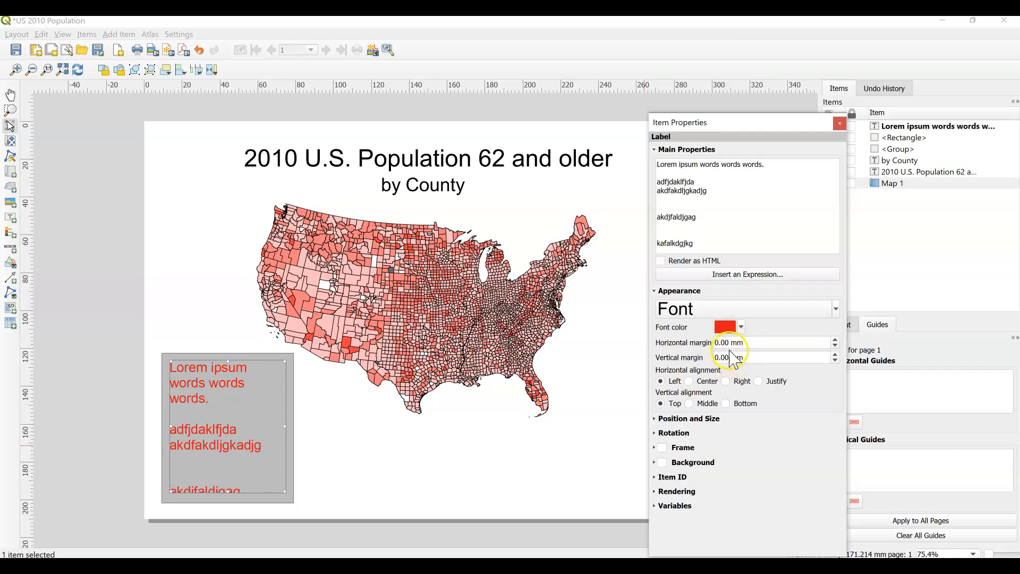
click(716, 307)
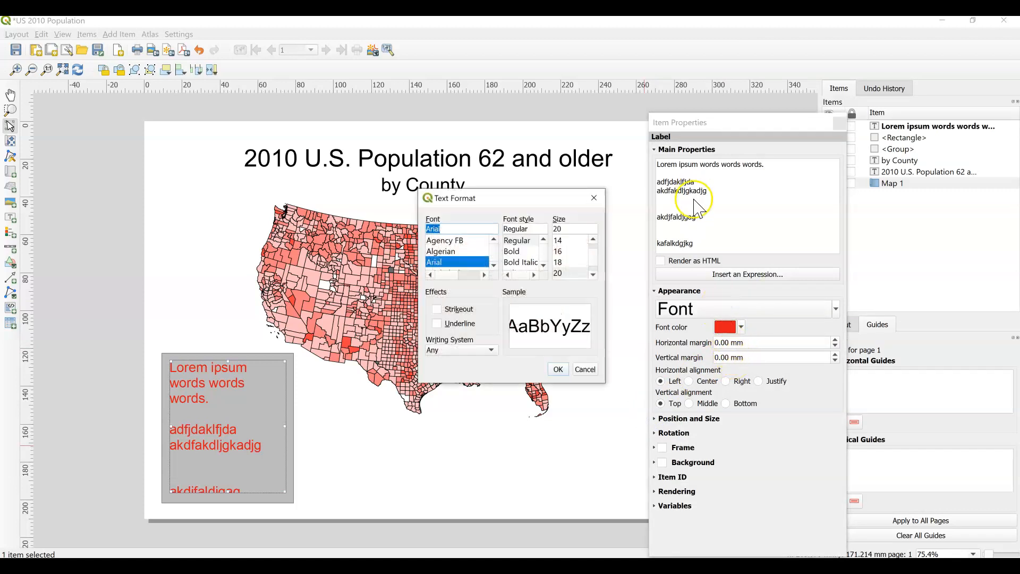
click(593, 197)
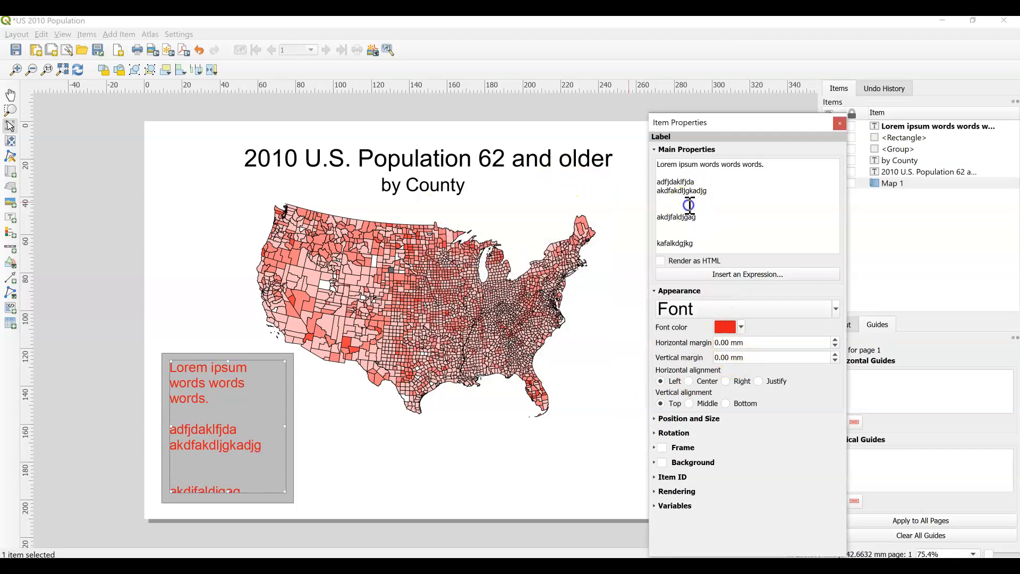
Remove surplus blank lines from the filler text so all of its lines fit inside the gray box.
key(BackSpace)
click(686, 233)
key(BackSpace)
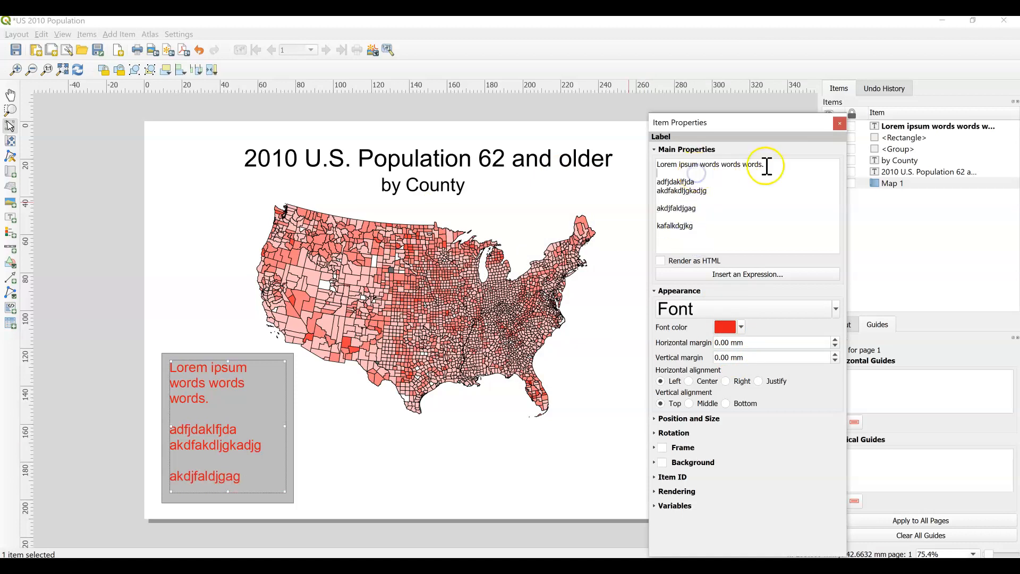
click(787, 171)
key(Delete)
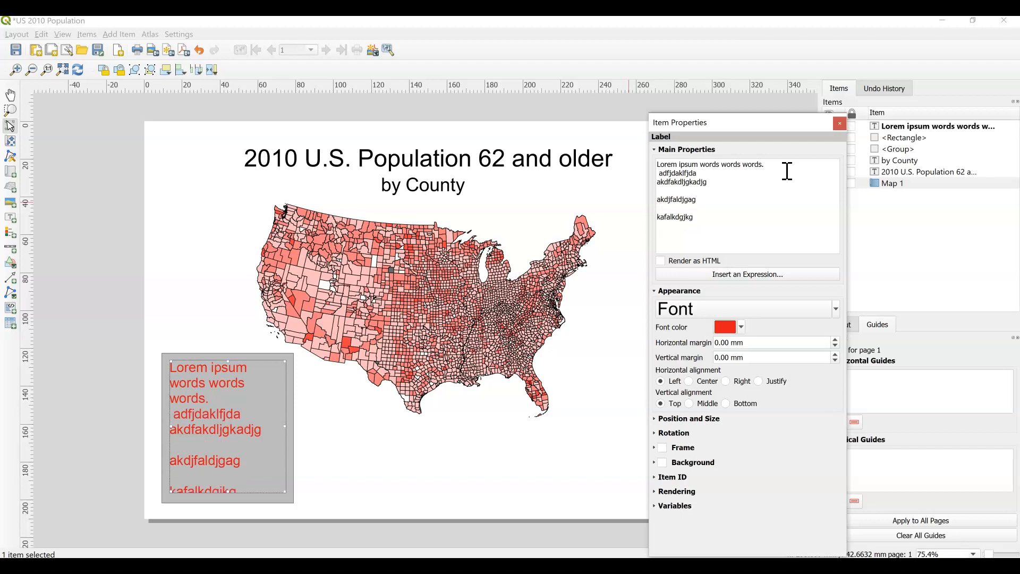
click(733, 203)
key(Delete)
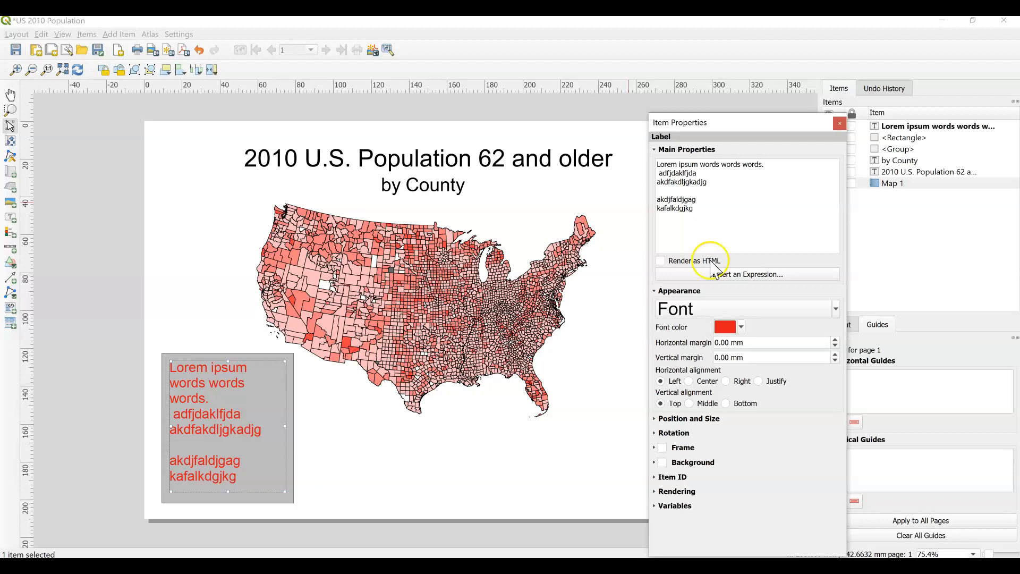
Set the filler text label's font color to black and deselect the label.
click(741, 327)
click(722, 527)
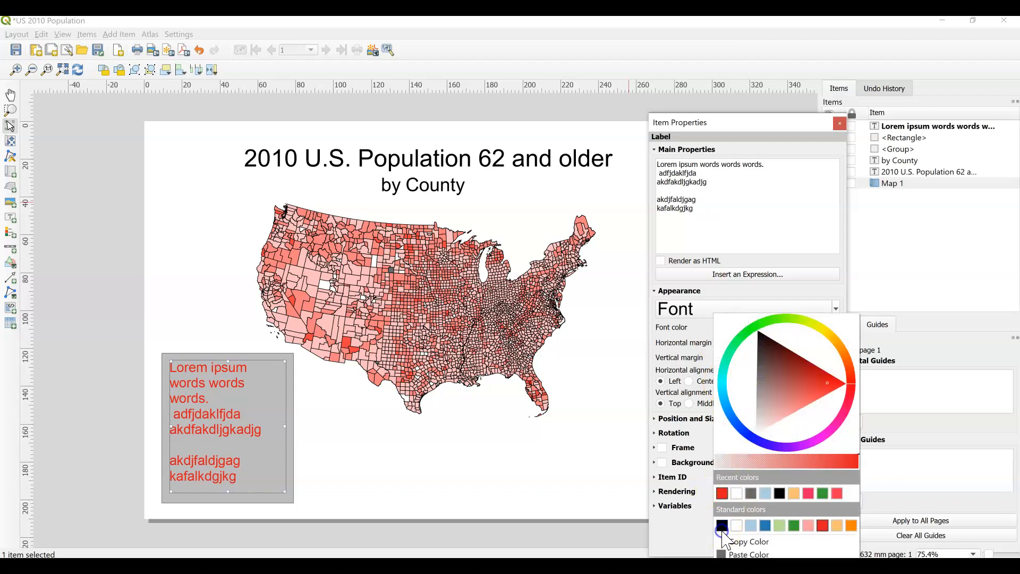
click(720, 526)
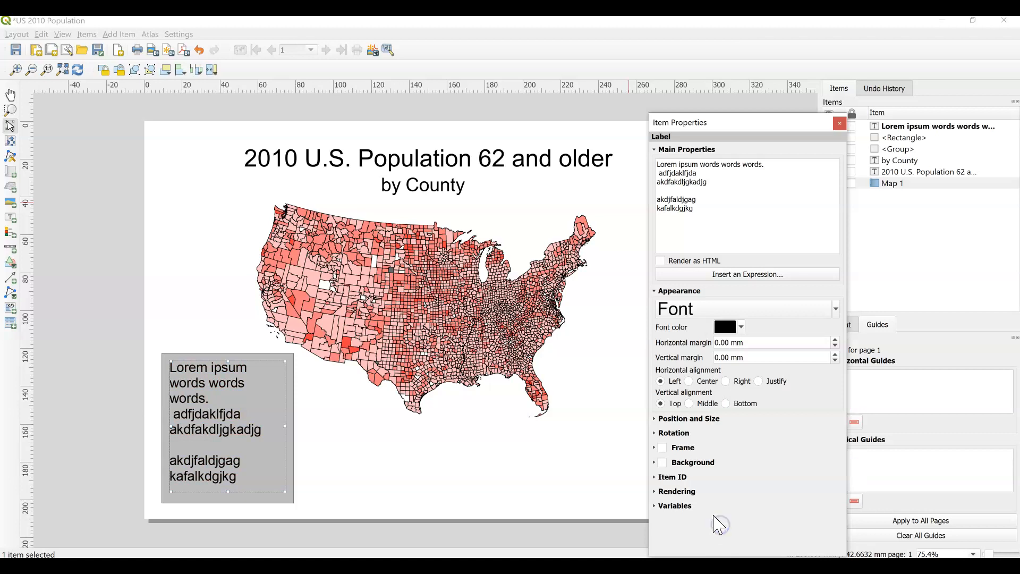
click(200, 442)
click(364, 482)
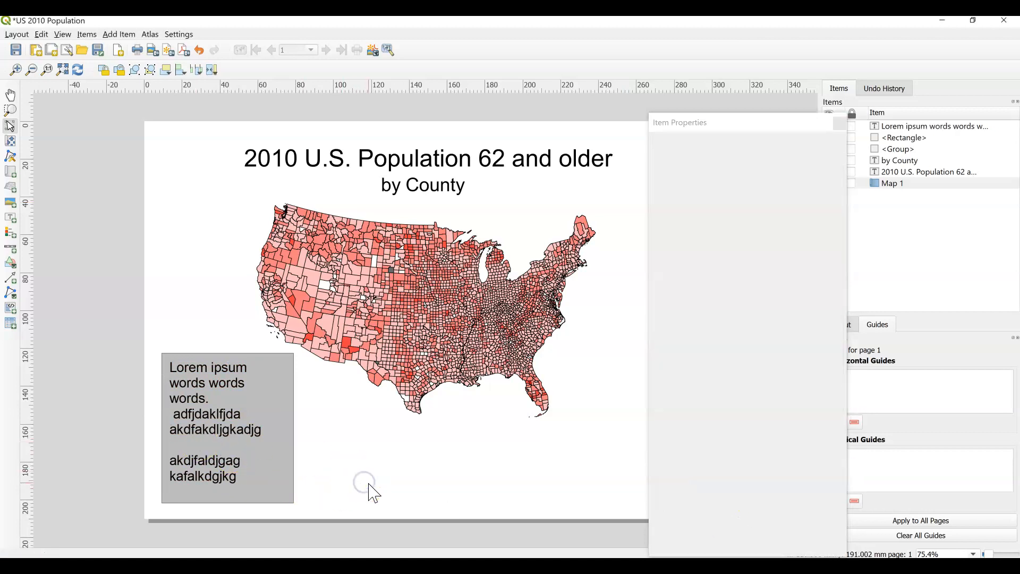
click(211, 428)
click(162, 469)
right_click(215, 454)
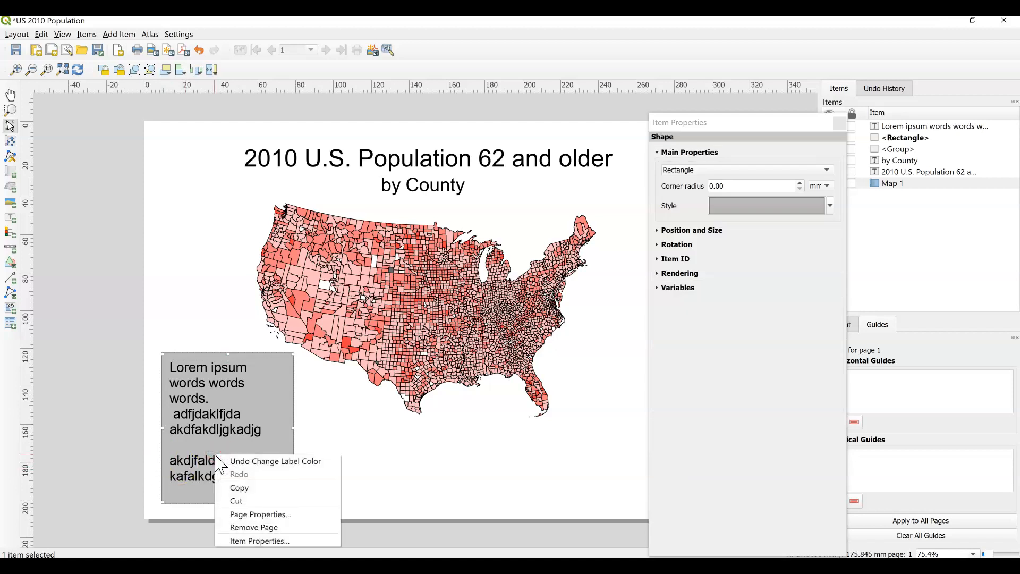
click(134, 73)
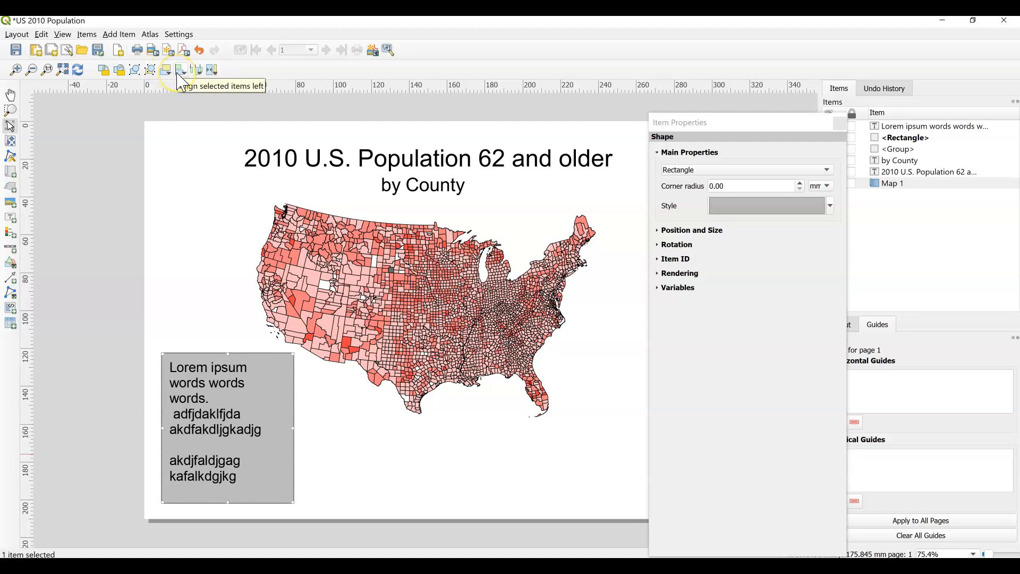
Ungroup the grouped title and subtitle labels above the map.
click(425, 162)
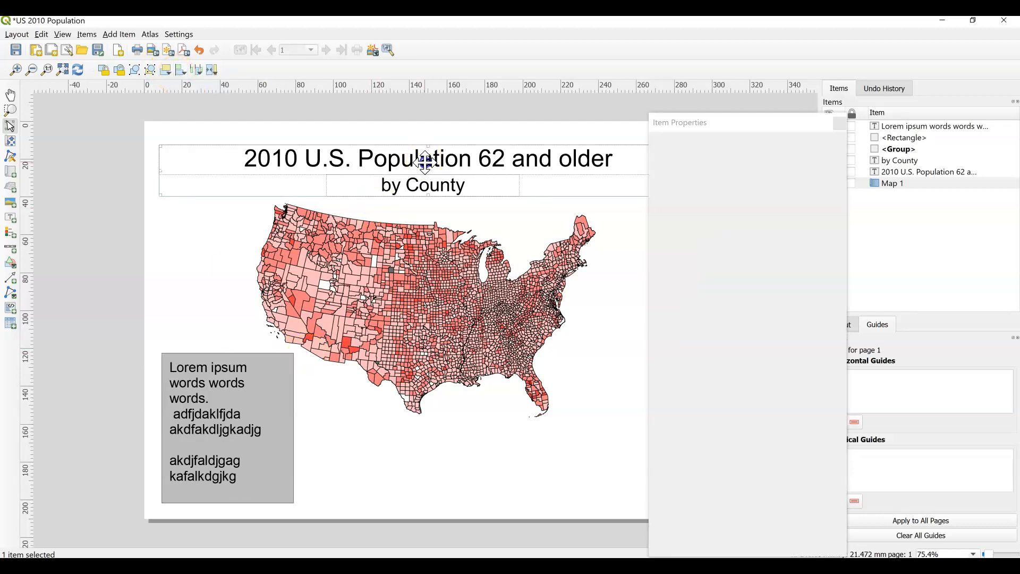
right_click(426, 162)
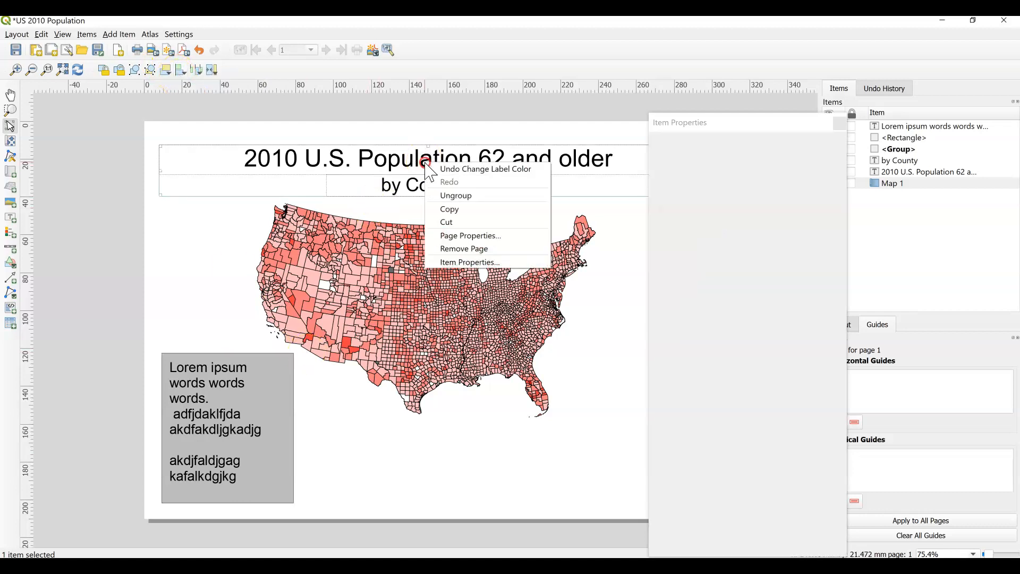
click(444, 195)
Align the "2010 U.S. Population 62 and older" and "by County" labels with each other by their horizontal centers.
click(464, 222)
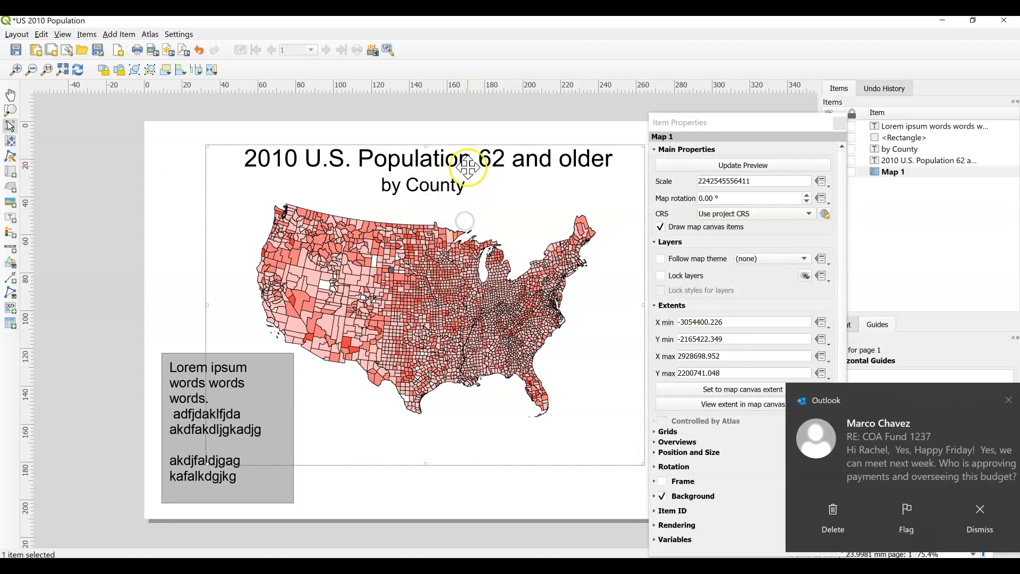
click(466, 162)
click(964, 525)
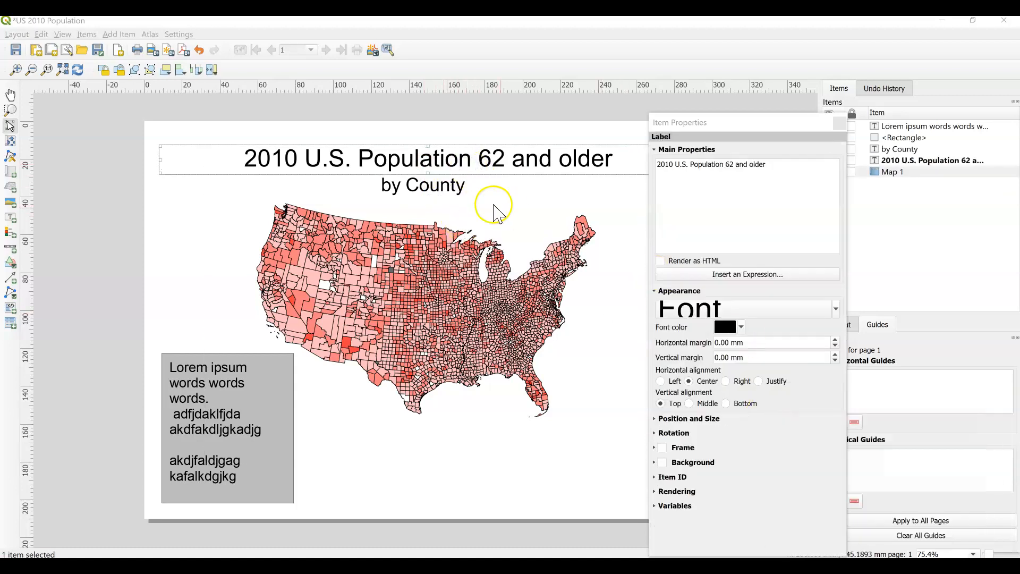
shift+click(435, 184)
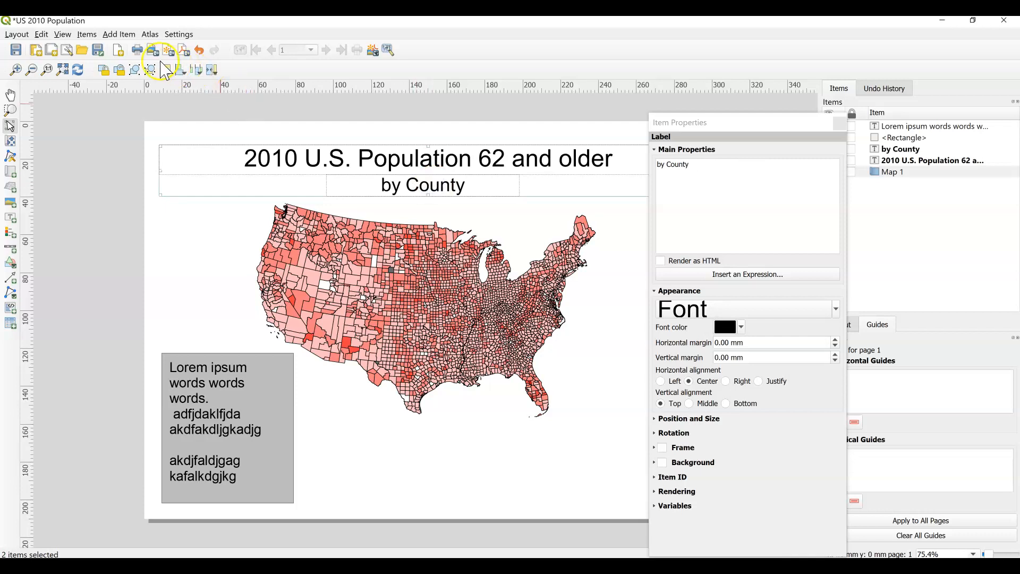
click(182, 69)
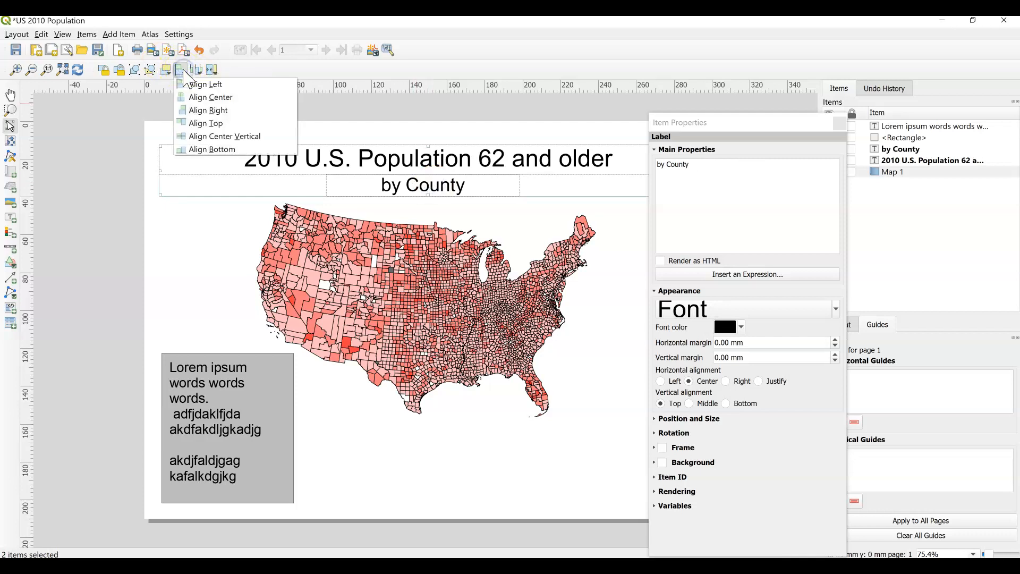
click(193, 96)
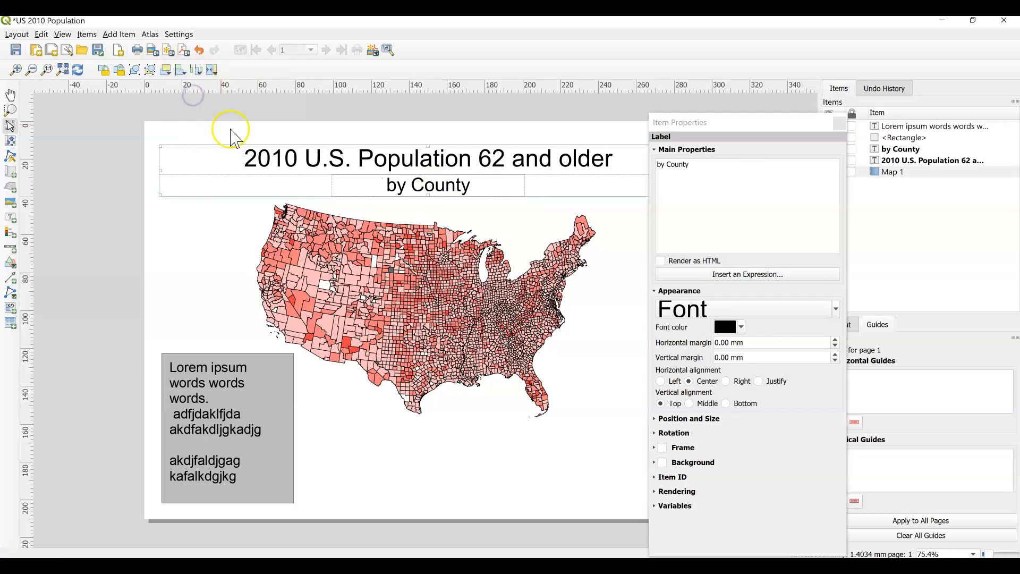
Dock the floating Item Properties panel back between Layout and Guides and bring it to the front.
drag(710, 127, 885, 372)
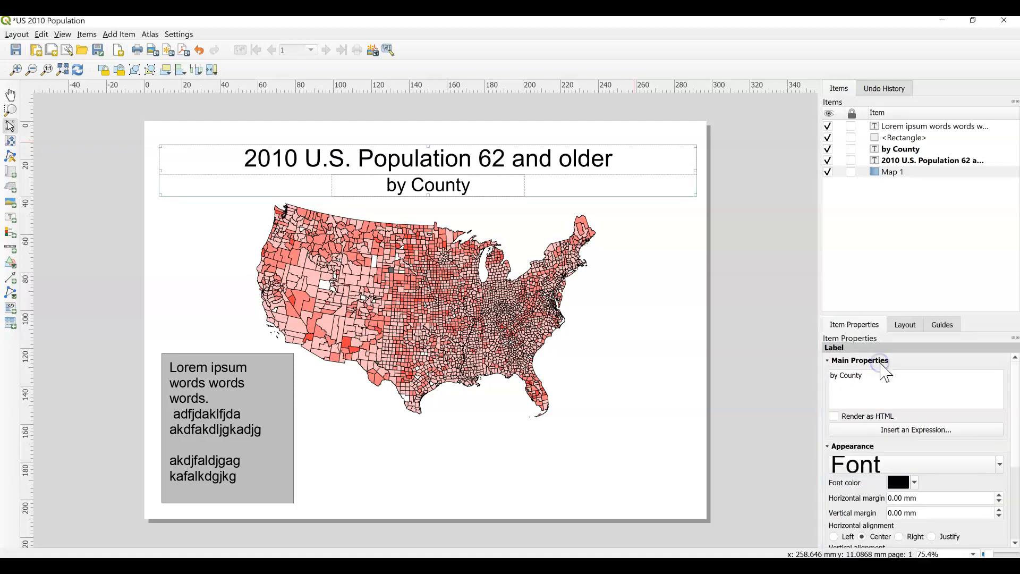
drag(903, 334, 831, 330)
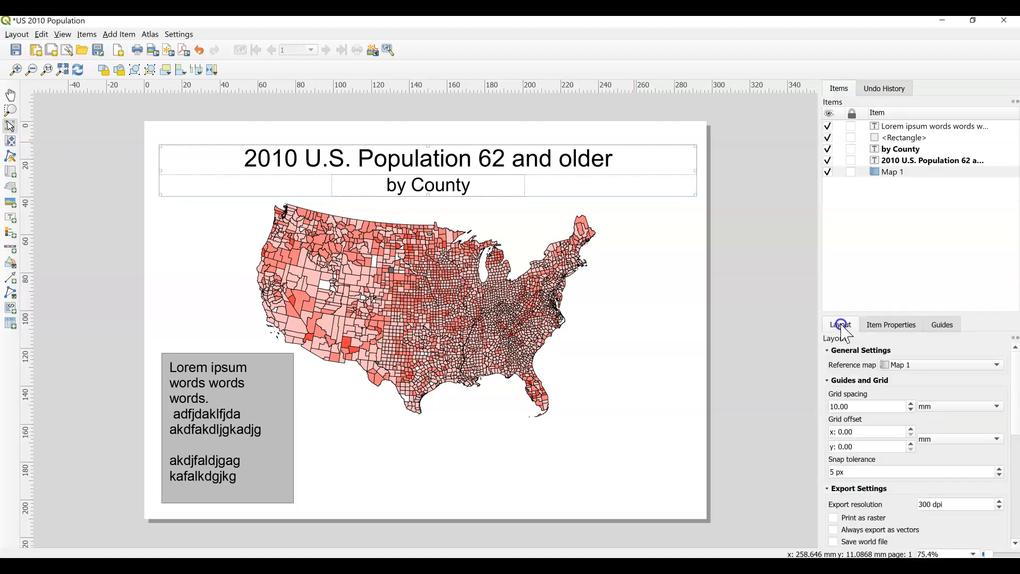
click(883, 326)
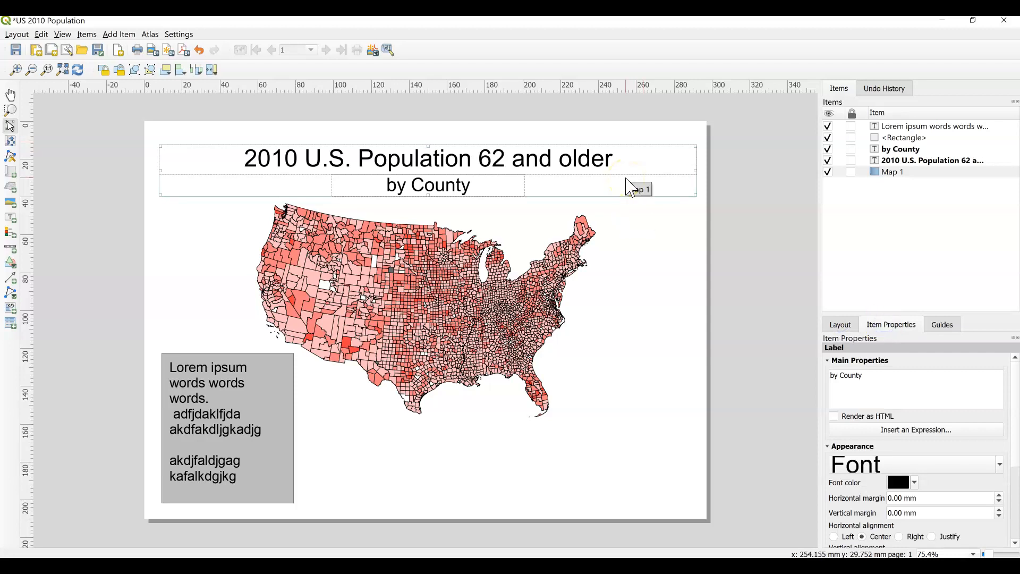